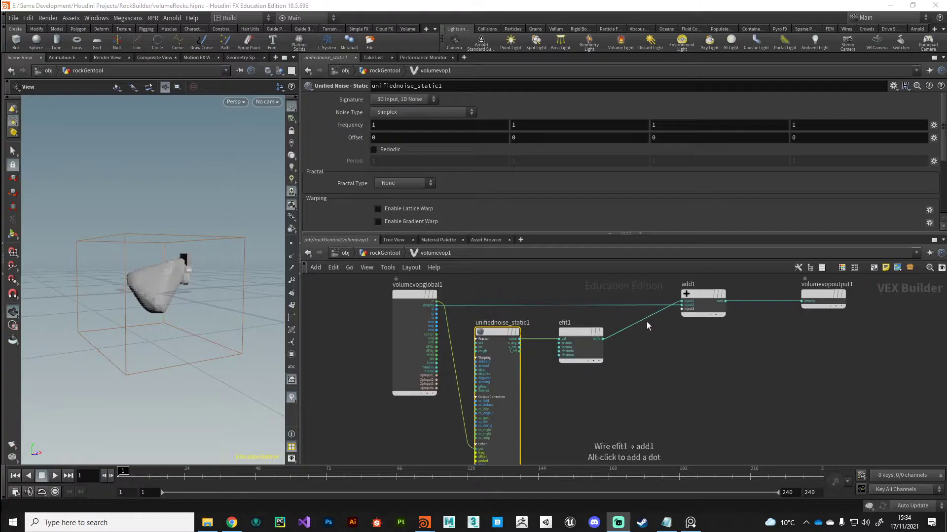
Change the unifiednoise_static1 noise type to Worley/Cellular F1 and inspect the rock volume
{"action": "mouse_move", "coordinate": [568, 331]}
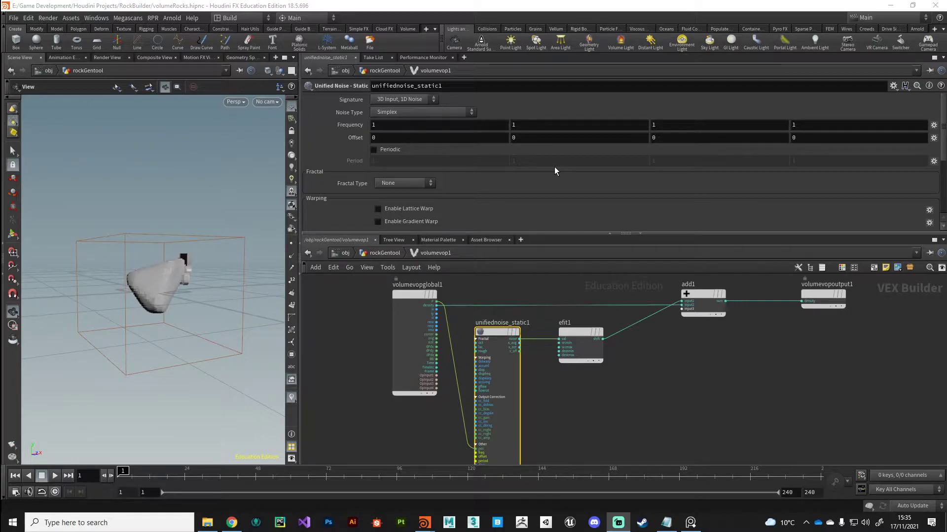
{"action": "key", "text": "h"}
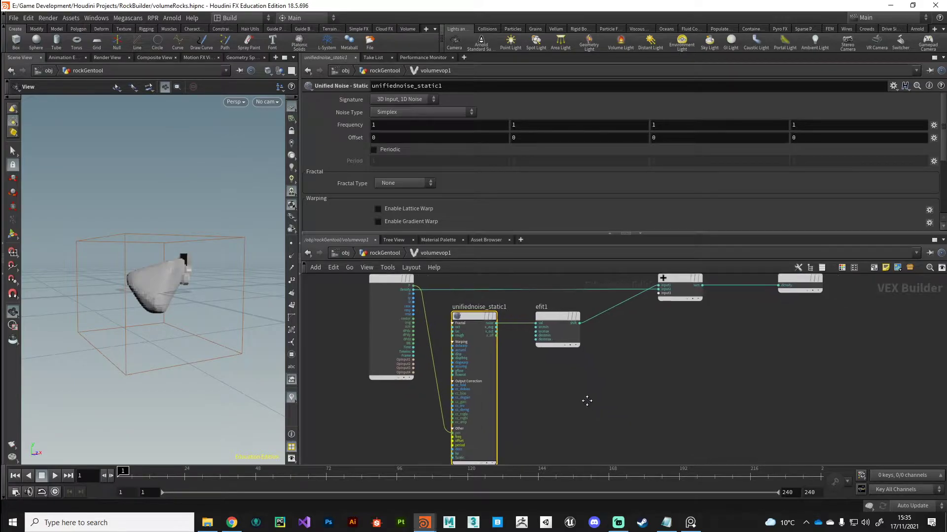
{"action": "mouse_move", "coordinate": [179, 342]}
{"action": "left_mouse_down"}
{"action": "mouse_move", "coordinate": [214, 363]}
{"action": "mouse_move", "coordinate": [157, 317]}
{"action": "mouse_move", "coordinate": [192, 332]}
{"action": "mouse_move", "coordinate": [188, 341]}
{"action": "mouse_move", "coordinate": [169, 354]}
{"action": "mouse_move", "coordinate": [112, 325]}
{"action": "mouse_move", "coordinate": [178, 346]}
{"action": "mouse_move", "coordinate": [179, 324]}
{"action": "left_mouse_up"}
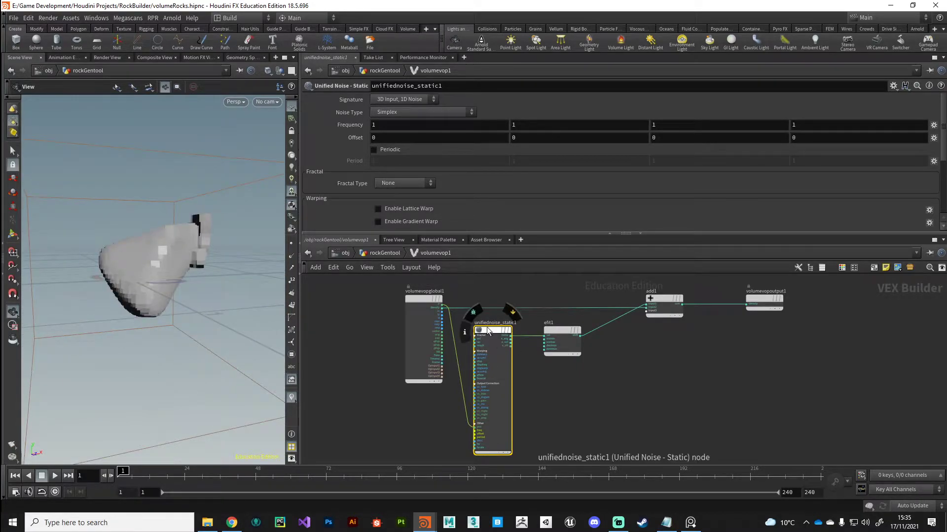
{"action": "left_click", "coordinate": [395, 113]}
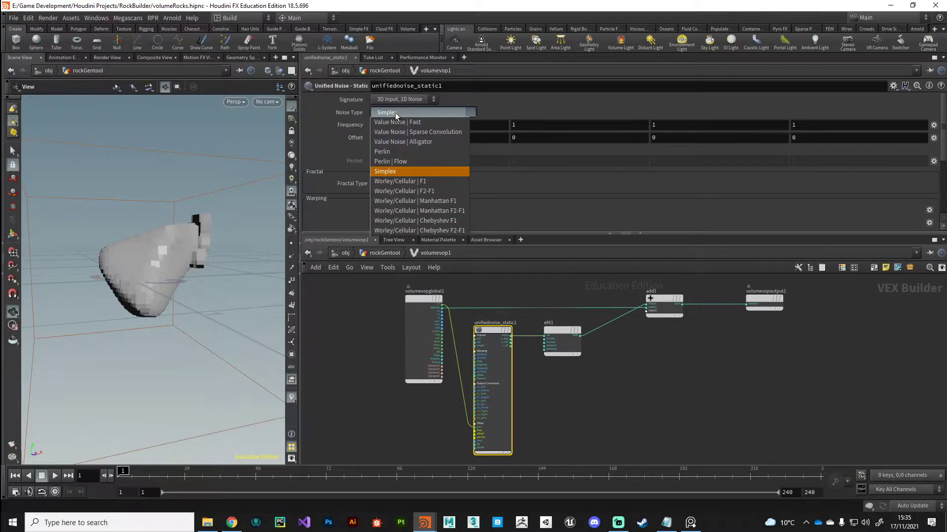
{"action": "left_click", "coordinate": [394, 182]}
{"action": "left_click_drag", "start_coordinate": [194, 342], "coordinate": [183, 325]}
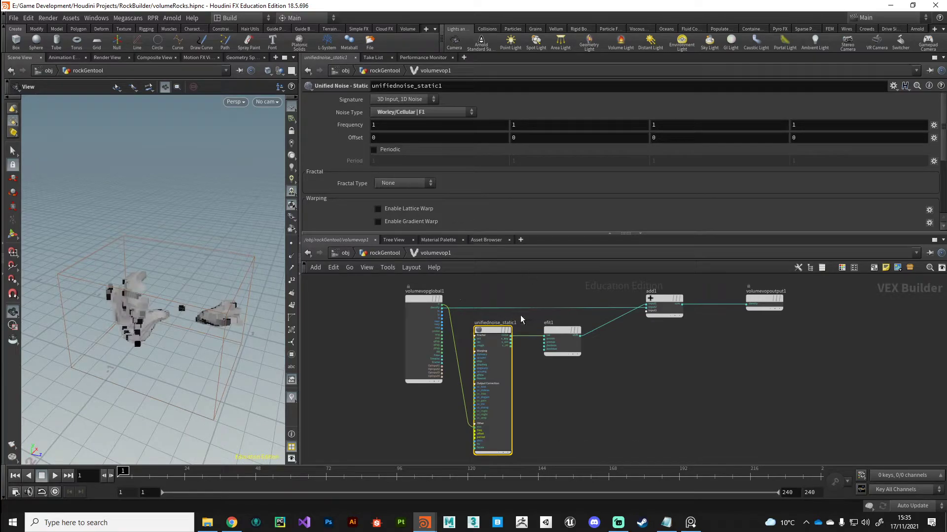
{"action": "scroll", "coordinate": [373, 188], "scroll_direction": "down", "scroll_amount": 3}
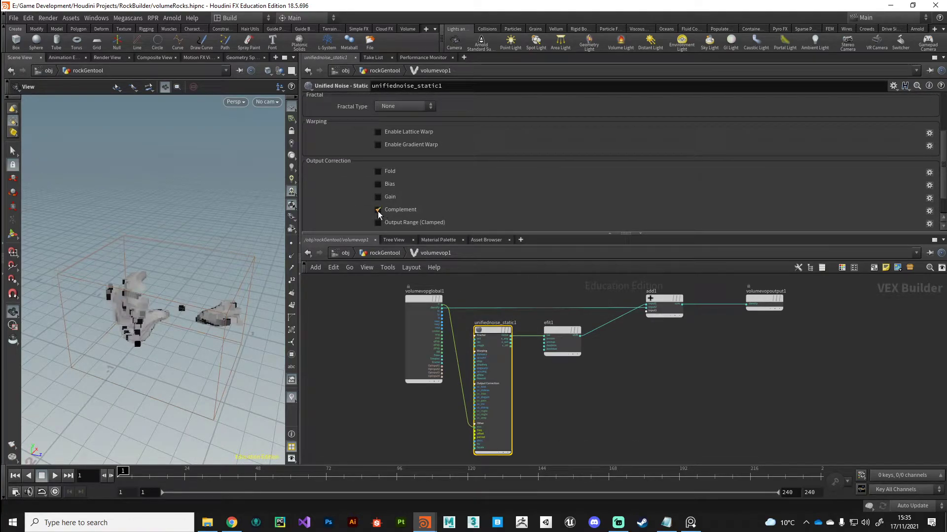
{"action": "left_click", "coordinate": [378, 210]}
{"action": "left_click", "coordinate": [378, 210]}
Adjust efit1's range to Source Min 0.233, Source Max 0.664 and Destination Max 0.157, checking the rock's shape
{"action": "left_click", "coordinate": [555, 335]}
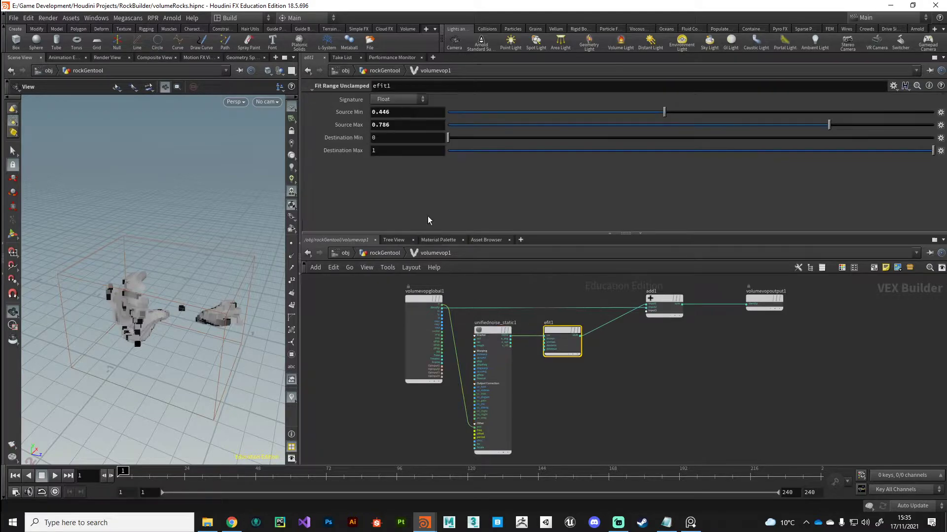
{"action": "left_click_drag", "start_coordinate": [663, 115], "coordinate": [567, 117]}
{"action": "left_click_drag", "start_coordinate": [830, 127], "coordinate": [523, 154]}
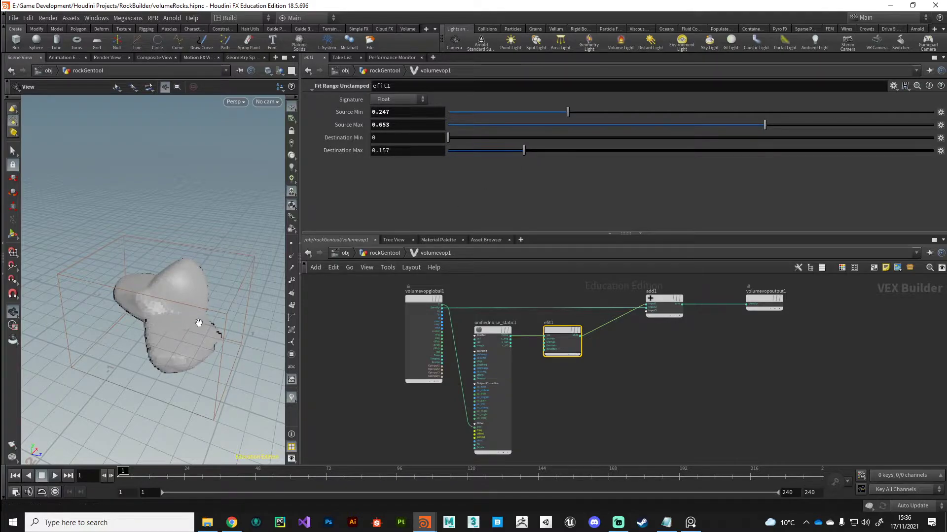
{"action": "left_click_drag", "start_coordinate": [200, 324], "coordinate": [127, 387]}
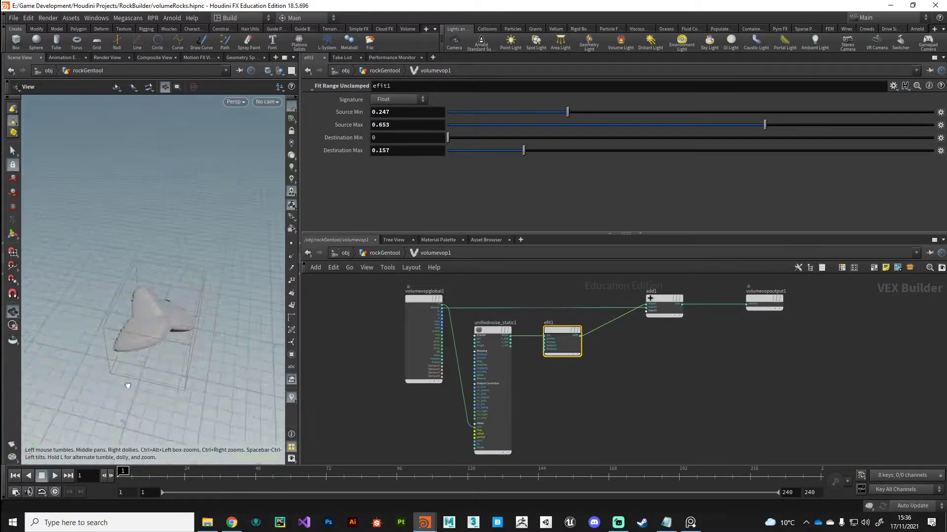
{"action": "right_click_drag", "start_coordinate": [127, 386], "coordinate": [184, 357]}
{"action": "left_click_drag", "start_coordinate": [184, 357], "coordinate": [150, 345]}
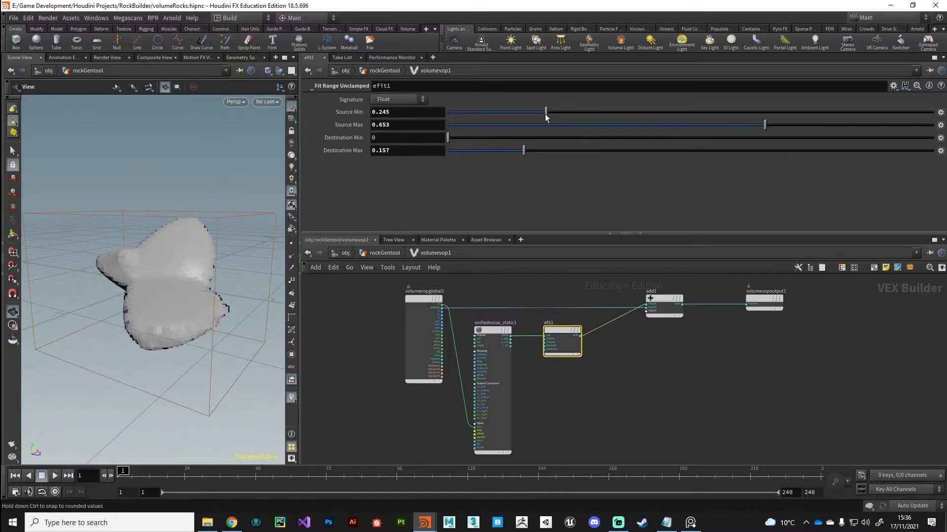
{"action": "mouse_move", "coordinate": [546, 115]}
{"action": "left_mouse_down"}
{"action": "mouse_move", "coordinate": [534, 114]}
{"action": "mouse_move", "coordinate": [586, 114]}
{"action": "mouse_move", "coordinate": [560, 114]}
{"action": "left_mouse_up"}
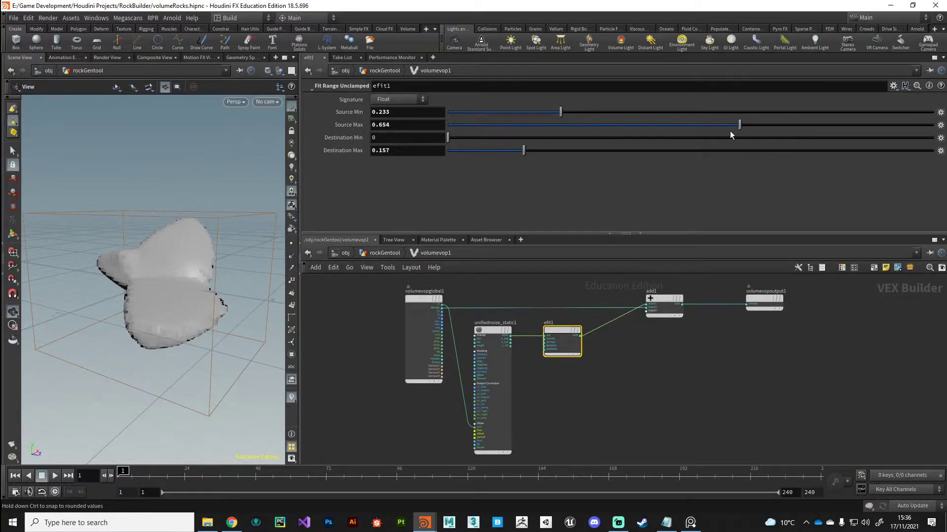
{"action": "left_click_drag", "start_coordinate": [730, 132], "coordinate": [771, 132]}
{"action": "left_click_drag", "start_coordinate": [202, 299], "coordinate": [279, 291]}
Enable the Complement output correction on unifiednoise_static1 and inspect the rock
{"action": "left_click", "coordinate": [498, 332]}
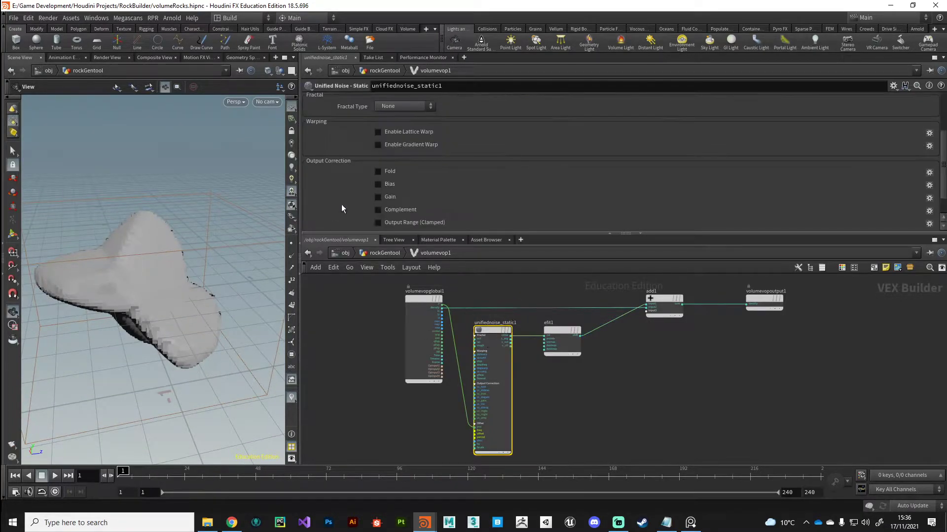
{"action": "scroll", "coordinate": [477, 199], "scroll_direction": "up", "scroll_amount": 3}
{"action": "scroll", "coordinate": [385, 198], "scroll_direction": "down", "scroll_amount": 5}
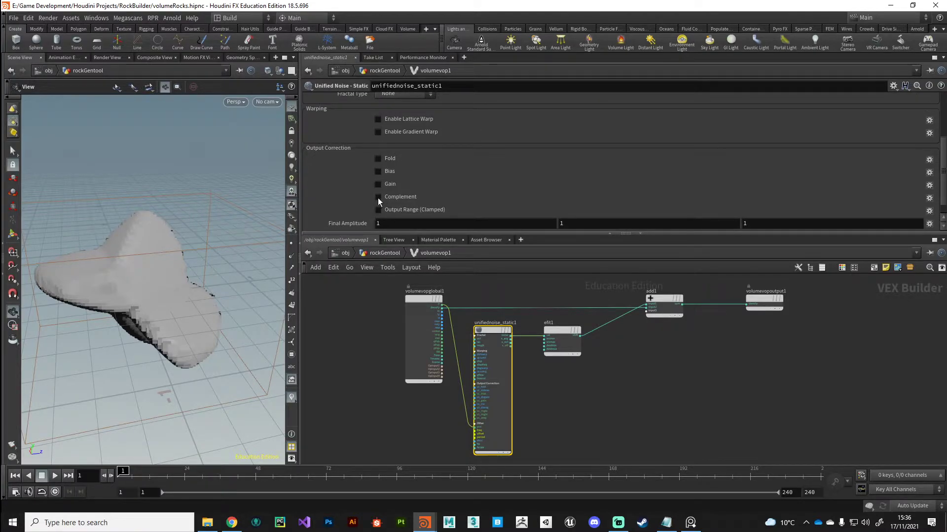
{"action": "left_click", "coordinate": [378, 197]}
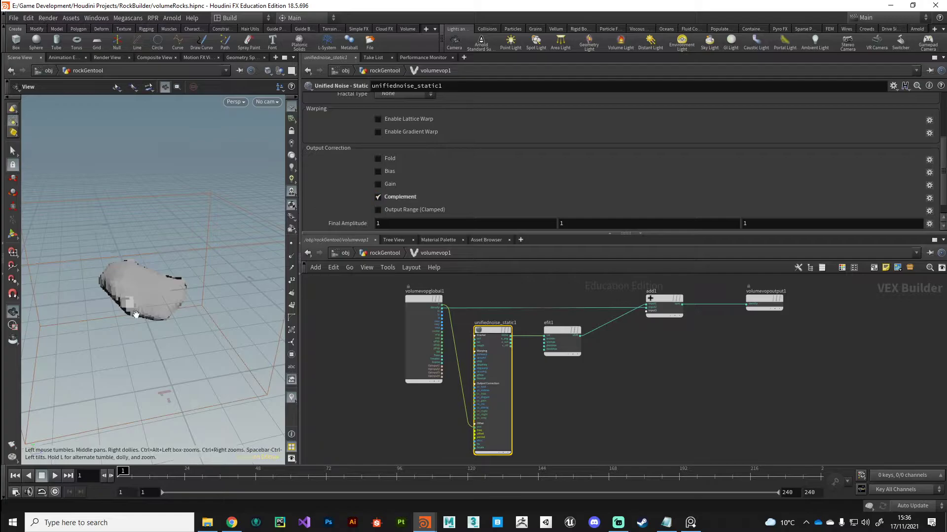
{"action": "left_click_drag", "start_coordinate": [136, 314], "coordinate": [221, 325]}
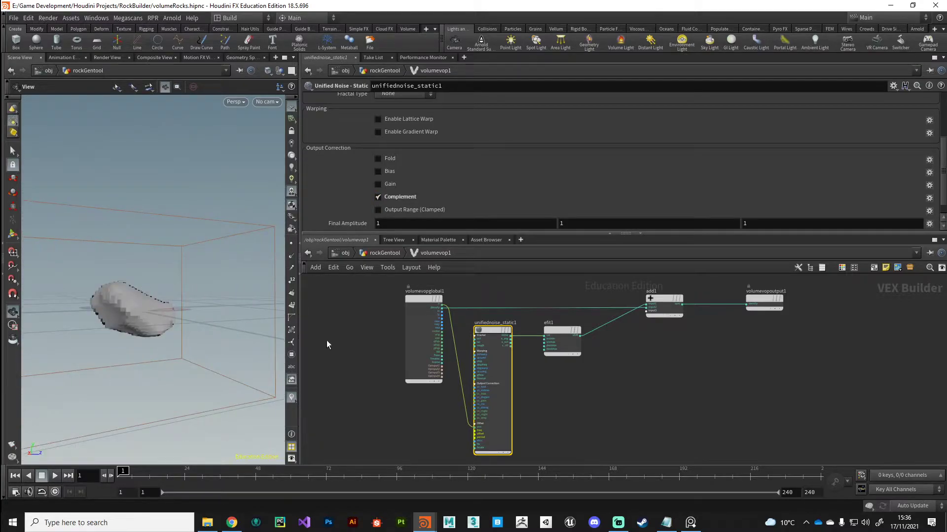
Adjust efit1's range to Destination Max 0.059, Source Min 0.398 and Source Max 0.729
{"action": "left_click", "coordinate": [551, 338]}
{"action": "left_click_drag", "start_coordinate": [524, 151], "coordinate": [477, 157]}
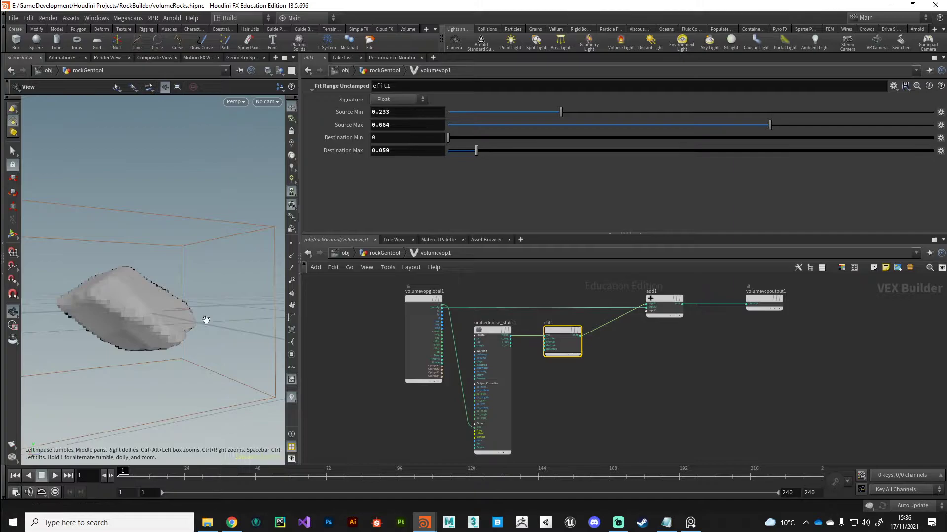
{"action": "left_click_drag", "start_coordinate": [205, 321], "coordinate": [161, 327]}
{"action": "left_click_drag", "start_coordinate": [561, 113], "coordinate": [514, 117]}
{"action": "left_click_drag", "start_coordinate": [577, 119], "coordinate": [646, 115]}
{"action": "left_click_drag", "start_coordinate": [769, 125], "coordinate": [801, 115]}
{"action": "left_click_drag", "start_coordinate": [178, 329], "coordinate": [222, 345]}
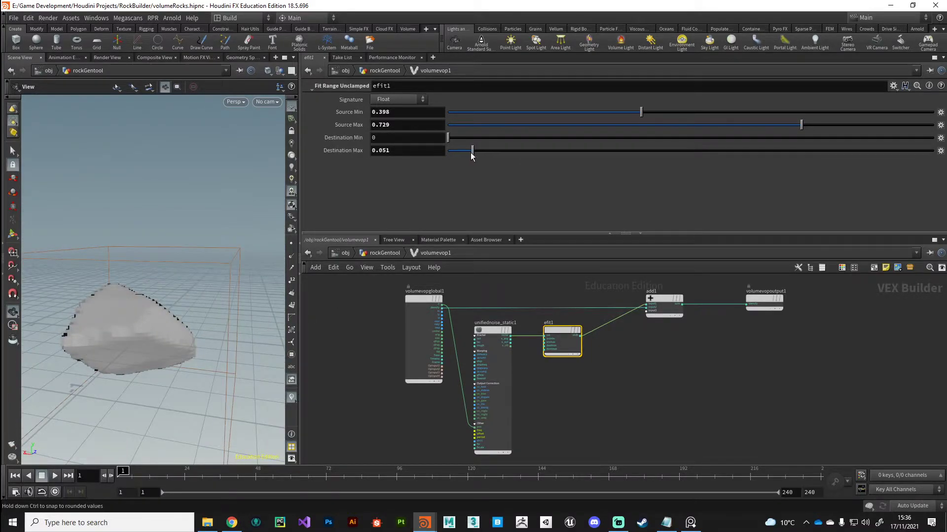
Fine-tune efit1's Destination Max, trying values down to about 0.025, and check the rock's shape
{"action": "left_click_drag", "start_coordinate": [471, 154], "coordinate": [460, 153]}
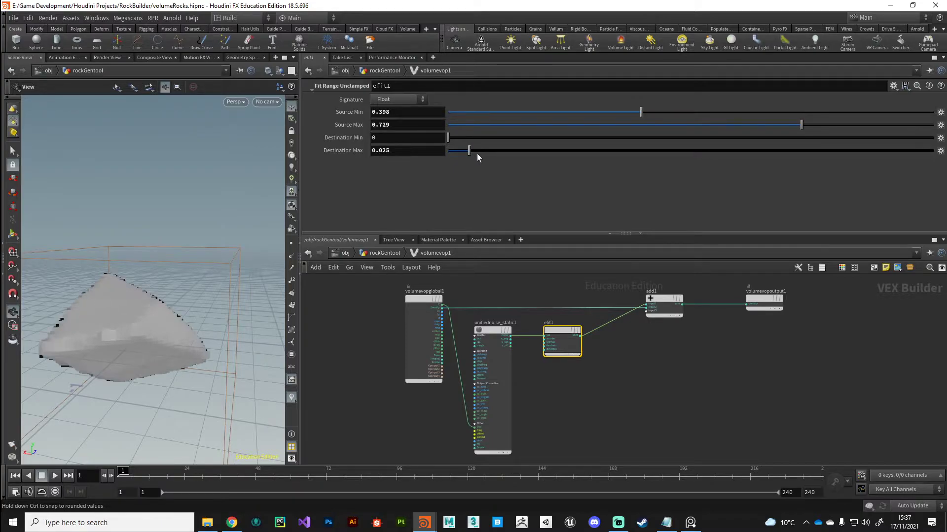
{"action": "left_click", "coordinate": [477, 152]}
{"action": "left_click_drag", "start_coordinate": [217, 281], "coordinate": [256, 345]}
Set the fractal type of unifiednoise_static1 to Standard (fBm) and inspect the rock
{"action": "left_click", "coordinate": [486, 330]}
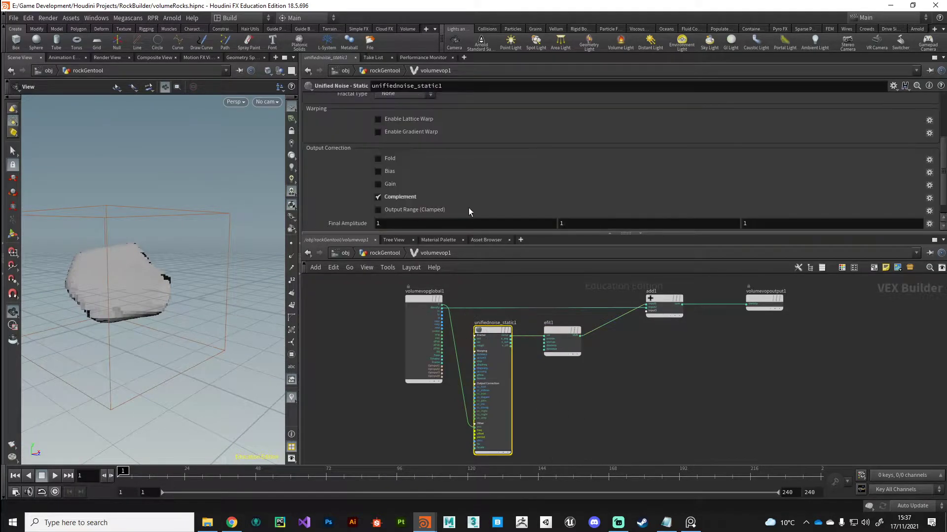
{"action": "scroll", "coordinate": [462, 174], "scroll_direction": "up", "scroll_amount": 3}
{"action": "left_click_drag", "start_coordinate": [167, 286], "coordinate": [232, 271]}
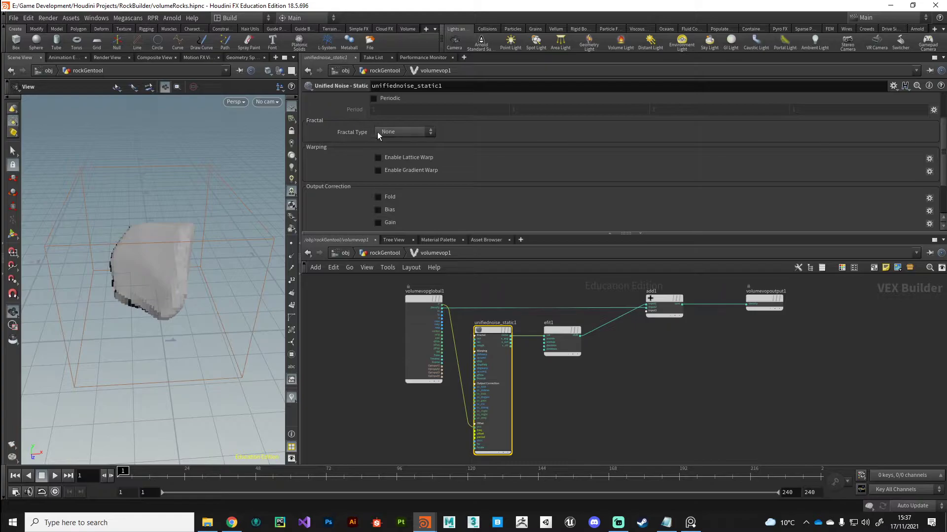
{"action": "scroll", "coordinate": [377, 132], "scroll_direction": "up", "scroll_amount": 3}
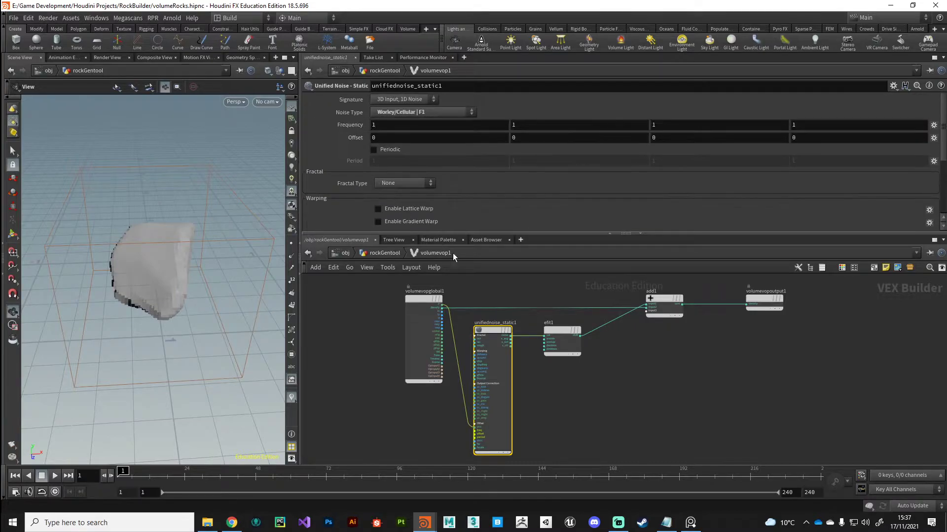
{"action": "left_click", "coordinate": [393, 185]}
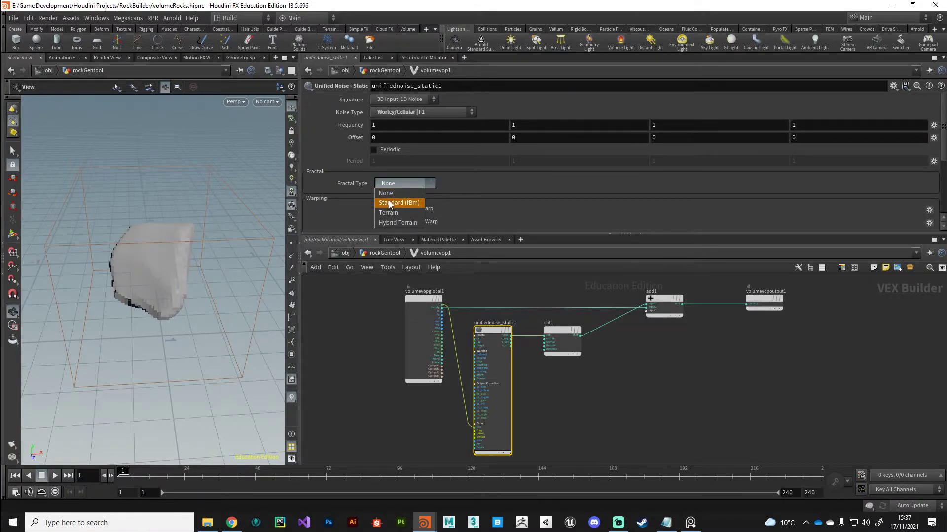
{"action": "left_click", "coordinate": [394, 202]}
{"action": "left_click_drag", "start_coordinate": [266, 321], "coordinate": [312, 300]}
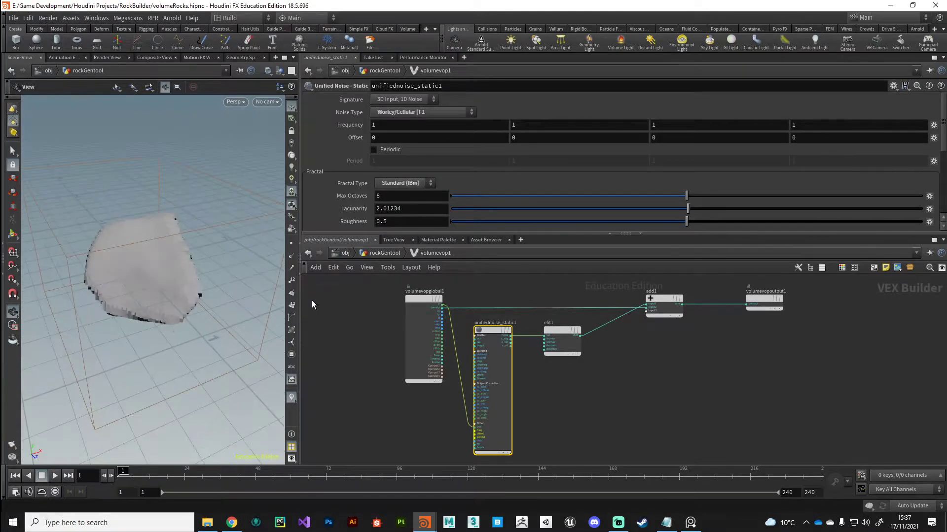
Set the noise's fractal roughness to 0.384 and inspect the rock surface
{"action": "left_click_drag", "start_coordinate": [708, 222], "coordinate": [663, 223]}
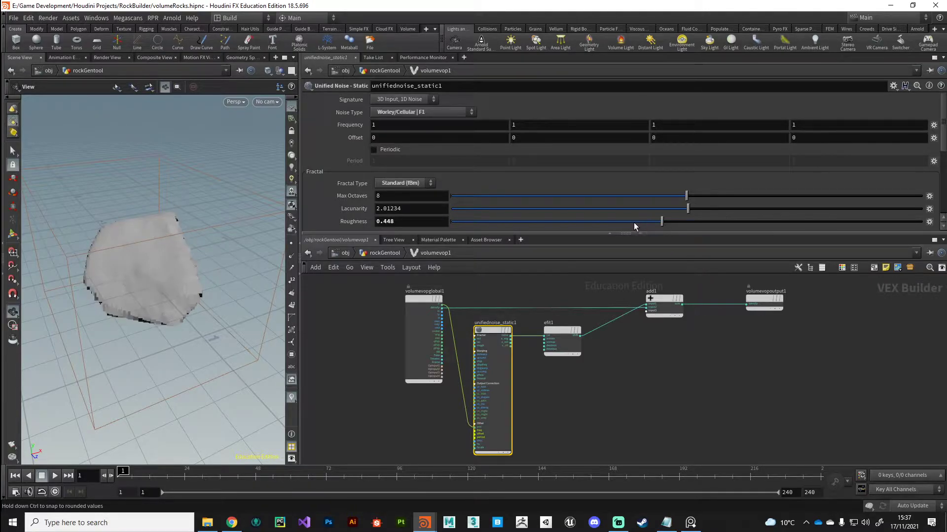
{"action": "left_click_drag", "start_coordinate": [634, 225], "coordinate": [586, 225]}
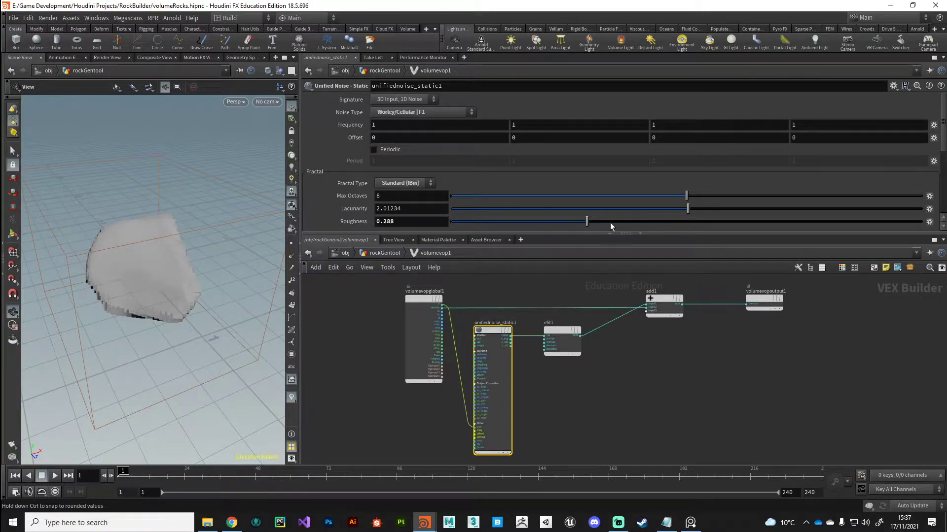
{"action": "left_click_drag", "start_coordinate": [649, 222], "coordinate": [629, 223]}
{"action": "left_click_drag", "start_coordinate": [127, 312], "coordinate": [202, 345]}
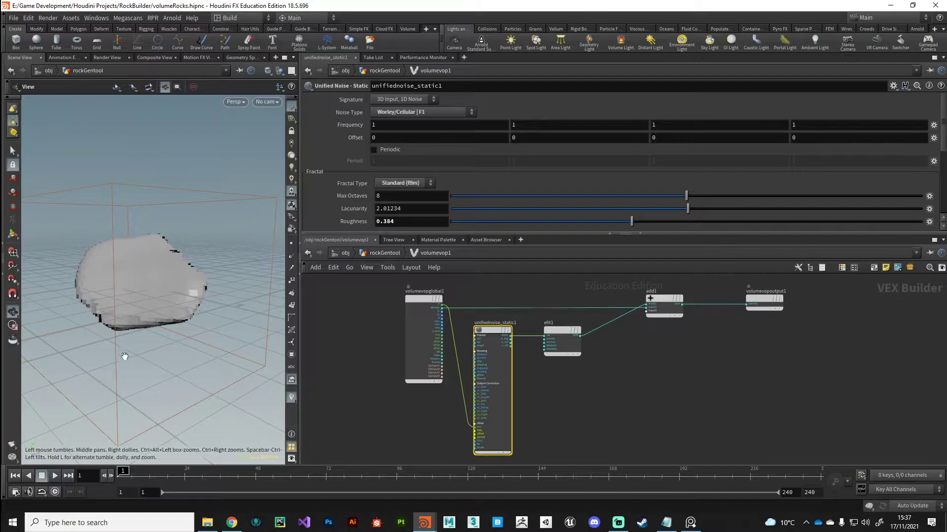
{"action": "left_click_drag", "start_coordinate": [129, 358], "coordinate": [170, 329]}
Widen the 3D viewport pane and view the rock up close
{"action": "left_click_drag", "start_coordinate": [301, 263], "coordinate": [356, 267]}
{"action": "right_click_drag", "start_coordinate": [186, 313], "coordinate": [211, 329]}
{"action": "left_click_drag", "start_coordinate": [211, 329], "coordinate": [211, 296]}
Return to the rockGentool network and compare the rock by displaying the vdbfrompolygons1 and volumevop1 outputs in turn
{"action": "left_click", "coordinate": [570, 395]}
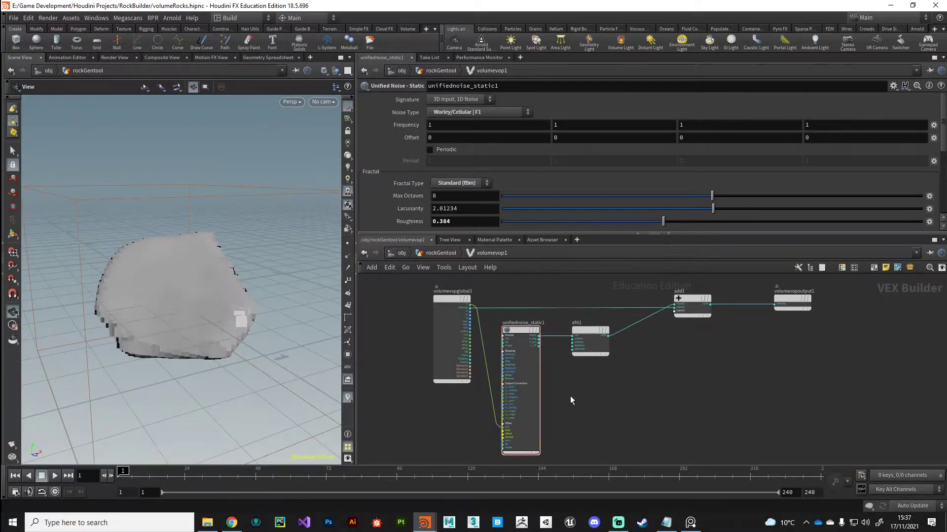
{"action": "key", "text": "u"}
{"action": "middle_click_drag", "start_coordinate": [463, 340], "coordinate": [481, 392]}
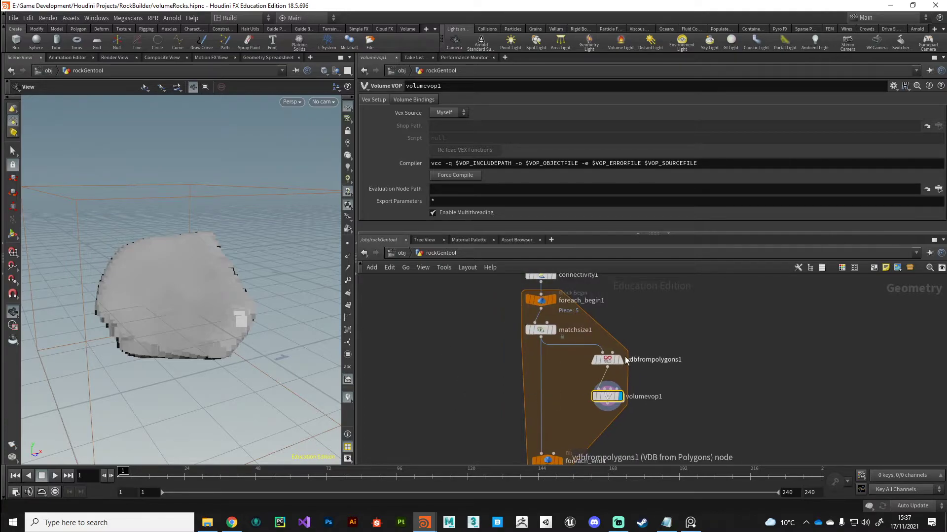
{"action": "mouse_move", "coordinate": [625, 364]}
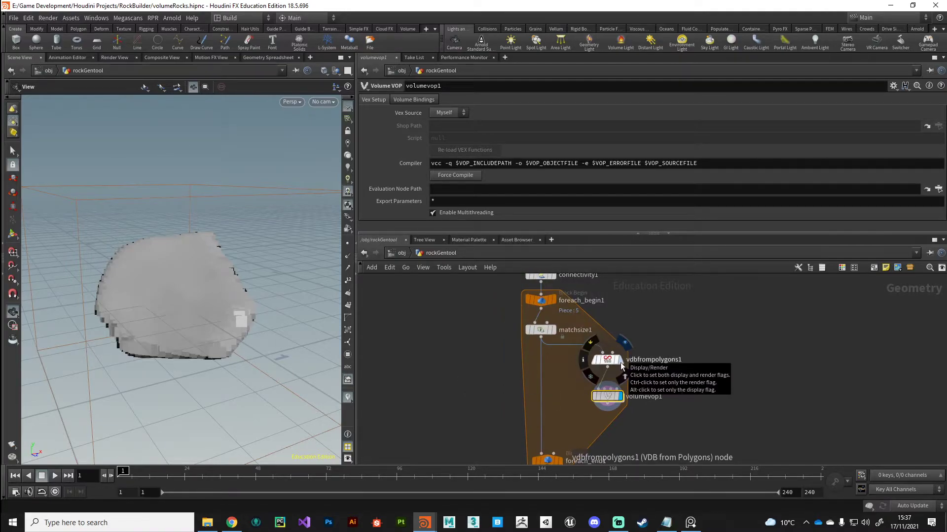
{"action": "left_click", "coordinate": [621, 362]}
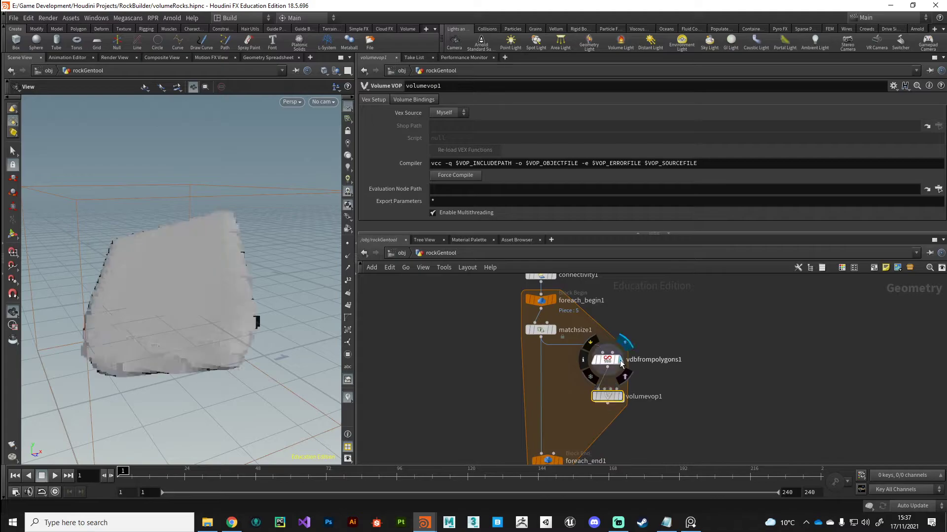
{"action": "left_click", "coordinate": [605, 365]}
{"action": "mouse_move", "coordinate": [181, 359]}
{"action": "left_mouse_down"}
{"action": "mouse_move", "coordinate": [228, 376]}
{"action": "mouse_move", "coordinate": [155, 317]}
{"action": "mouse_move", "coordinate": [185, 338]}
{"action": "mouse_move", "coordinate": [184, 331]}
{"action": "mouse_move", "coordinate": [173, 370]}
{"action": "mouse_move", "coordinate": [186, 345]}
{"action": "left_mouse_up"}
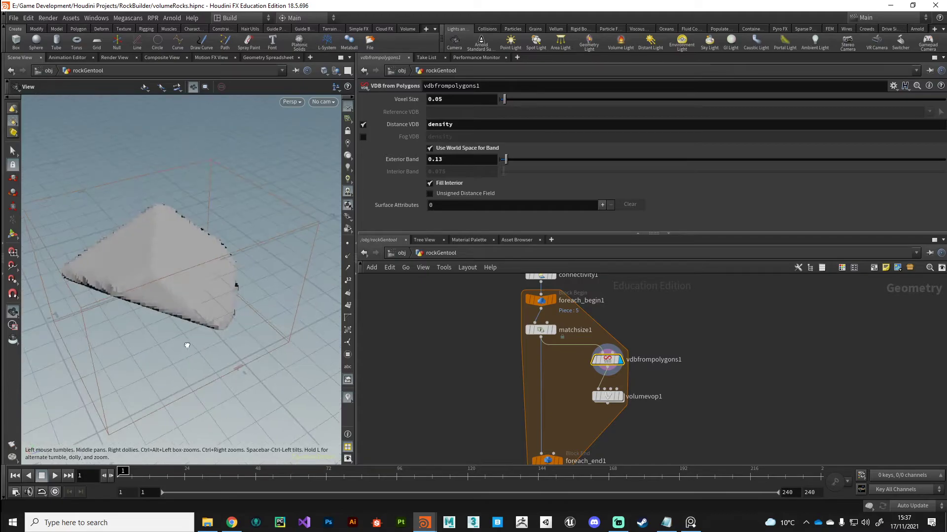
{"action": "left_click", "coordinate": [620, 398]}
{"action": "left_click", "coordinate": [608, 397]}
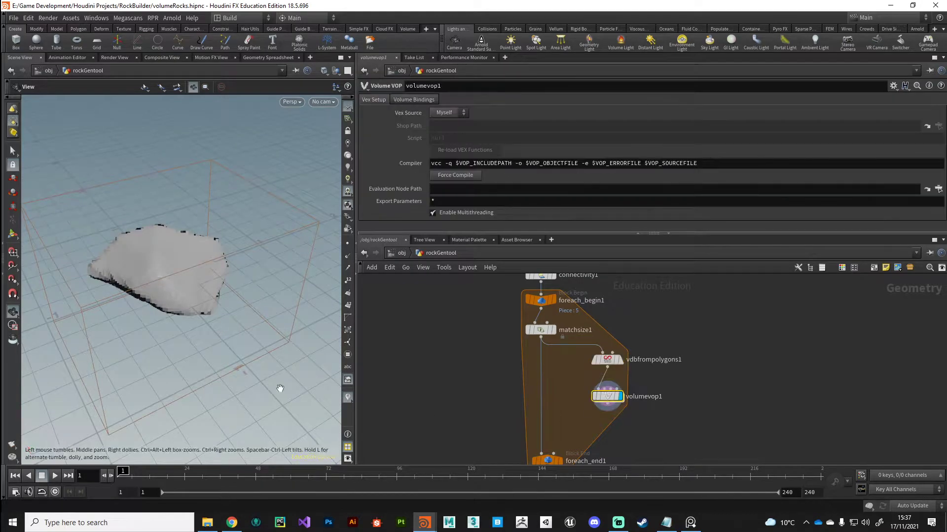
{"action": "left_click_drag", "start_coordinate": [276, 386], "coordinate": [192, 318]}
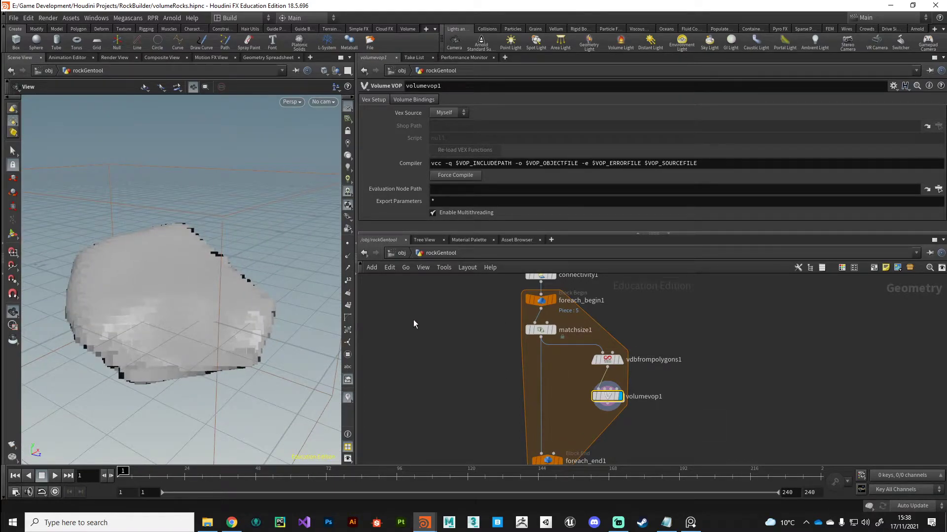
Set the voxel size of vdbfrompolygons1 to 0.025
{"action": "left_click", "coordinate": [607, 361]}
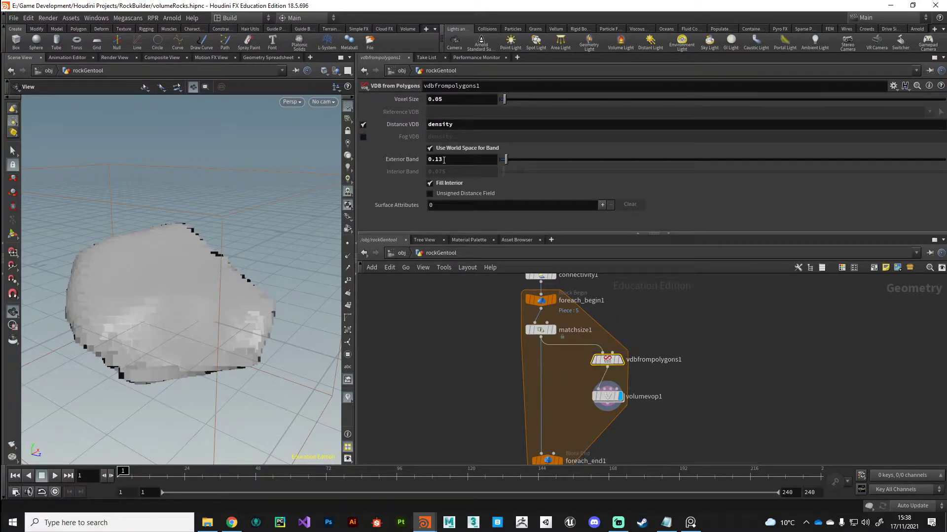
{"action": "left_click", "coordinate": [440, 99]}
{"action": "type", "text": "25"}
{"action": "key", "text": "Return"}
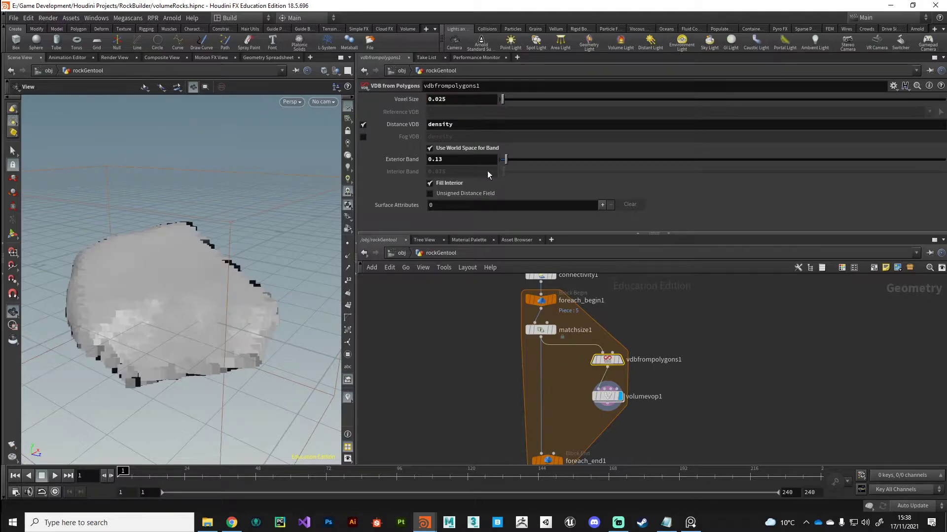
Set the voxel size of vdbfrompolygons1 to 0.005 and inspect the rock's surface and edges from several angles
{"action": "left_click_drag", "start_coordinate": [438, 99], "coordinate": [447, 100]}
{"action": "type", "text": "5"}
{"action": "key", "text": "Return"}
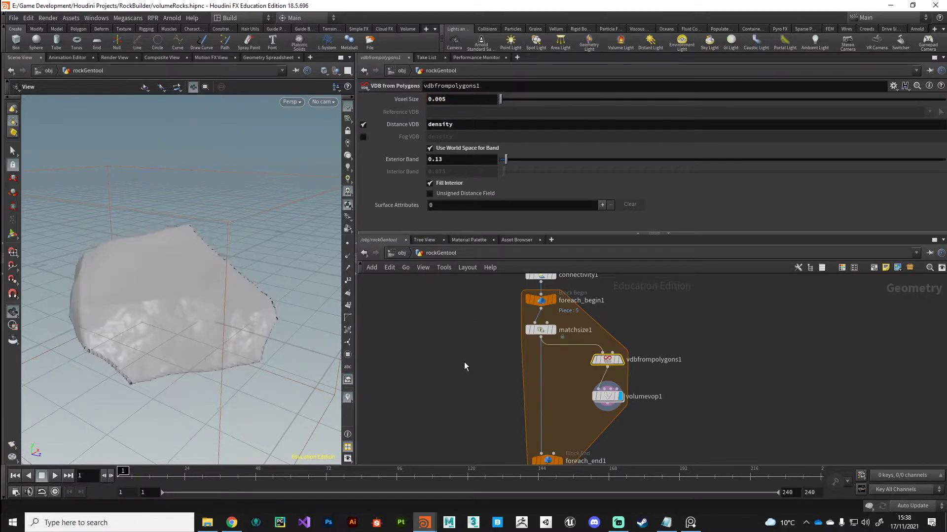
{"action": "left_click_drag", "start_coordinate": [289, 374], "coordinate": [178, 295]}
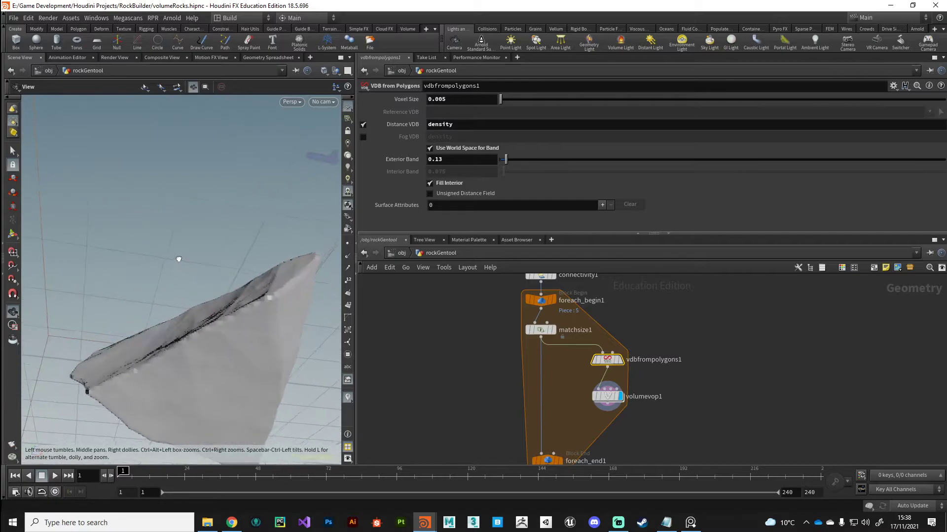
{"action": "left_click_drag", "start_coordinate": [179, 259], "coordinate": [186, 327]}
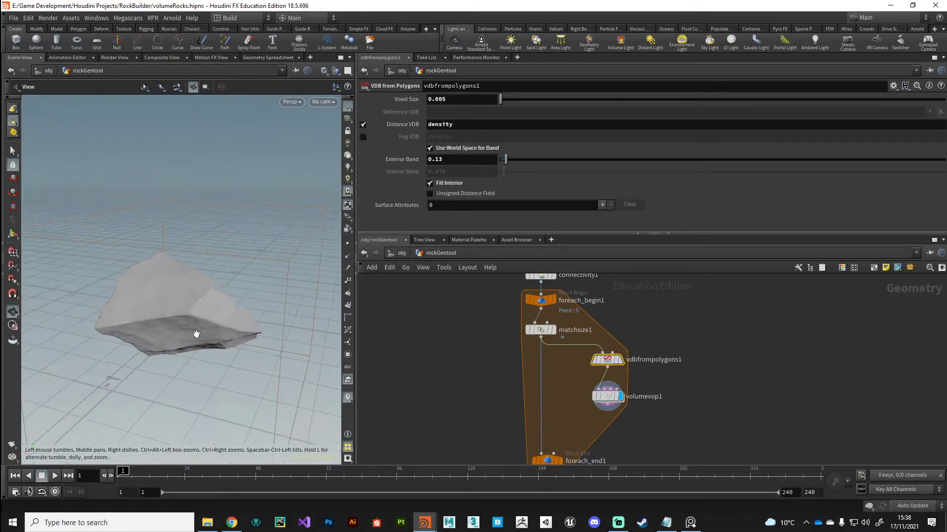
{"action": "left_click_drag", "start_coordinate": [246, 335], "coordinate": [237, 297]}
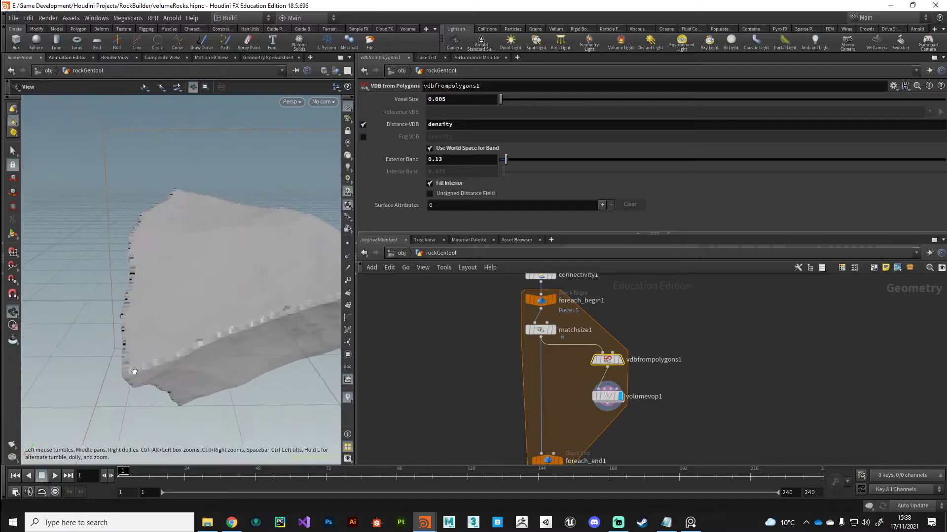
{"action": "left_click_drag", "start_coordinate": [163, 378], "coordinate": [180, 256]}
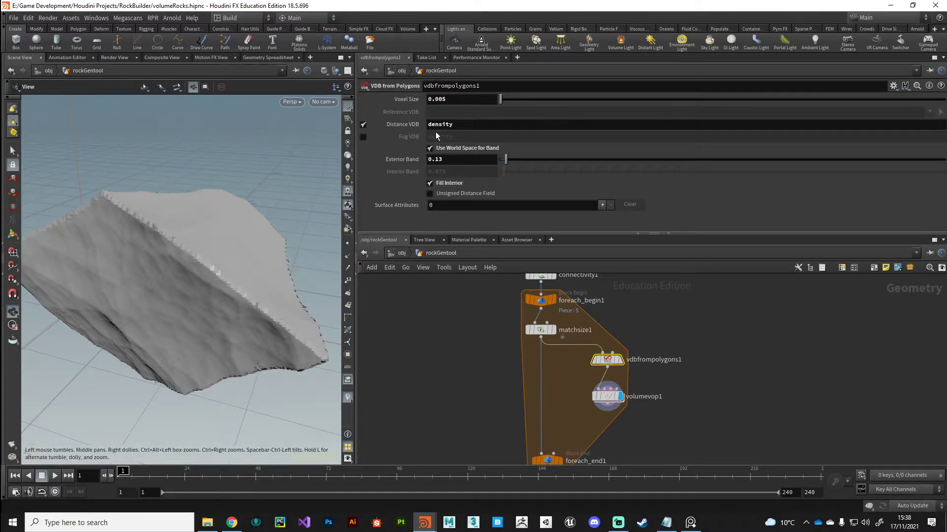
{"action": "left_click_drag", "start_coordinate": [258, 271], "coordinate": [148, 295]}
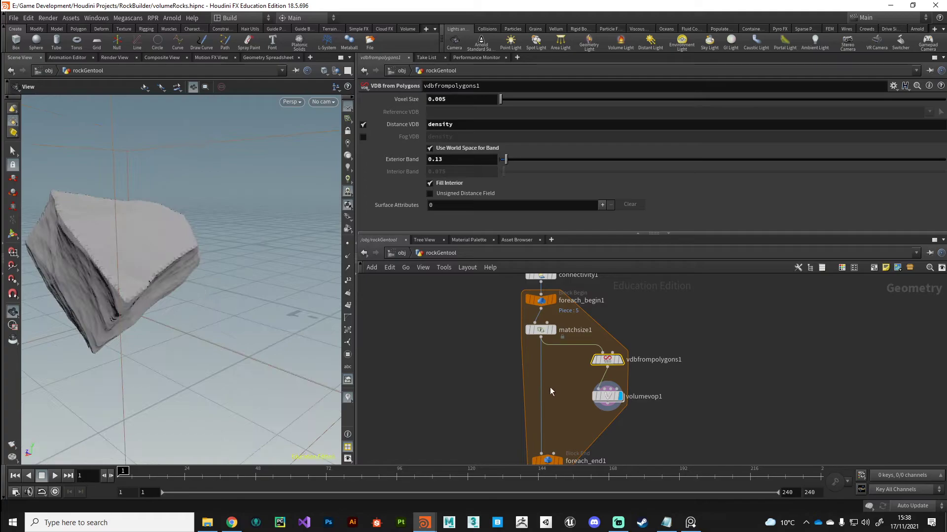
Space out the vdbfrompolygons1 and volumevop1 nodes, and display the vdbfrompolygons1 output
{"action": "left_click_drag", "start_coordinate": [610, 360], "coordinate": [609, 356]}
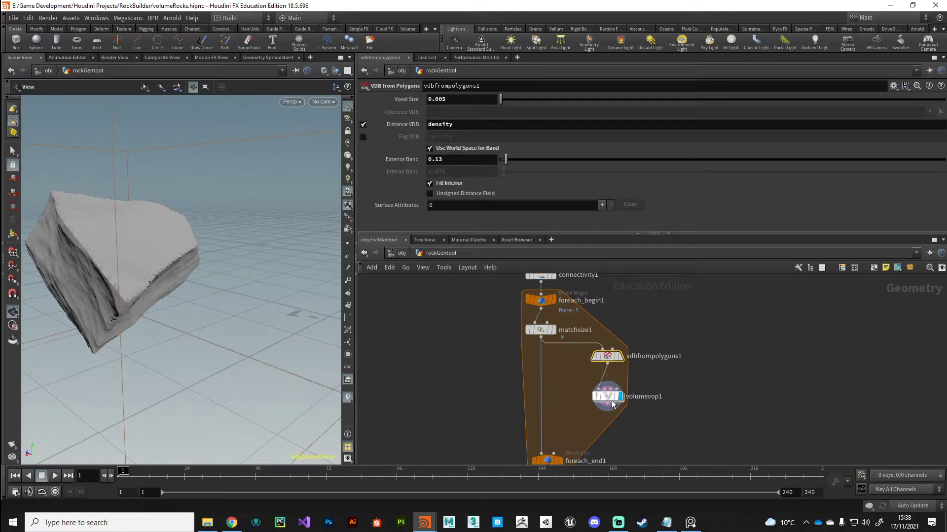
{"action": "left_click_drag", "start_coordinate": [613, 404], "coordinate": [613, 422]}
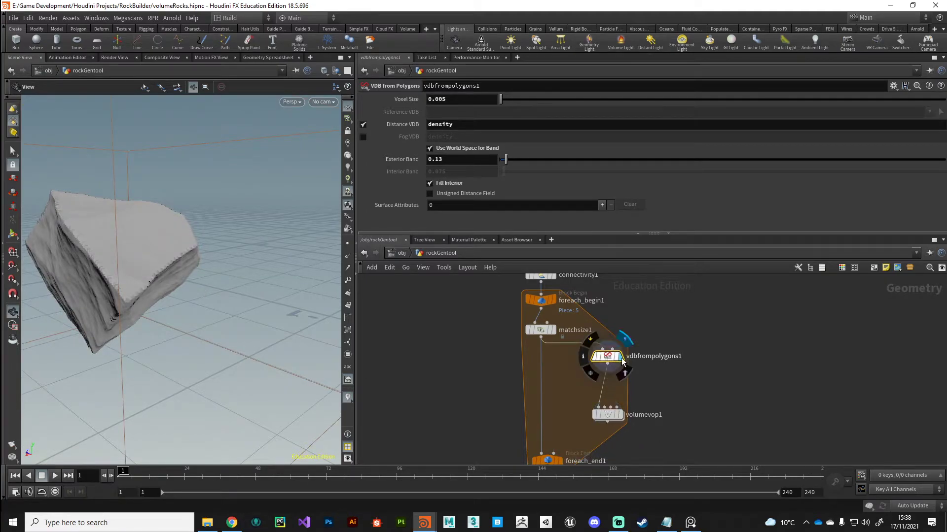
{"action": "left_click", "coordinate": [622, 362]}
{"action": "left_click_drag", "start_coordinate": [168, 301], "coordinate": [366, 375]}
Add a VDB Smooth node fed by vdbfrompolygons1 and display its output
{"action": "key", "text": "Tab"}
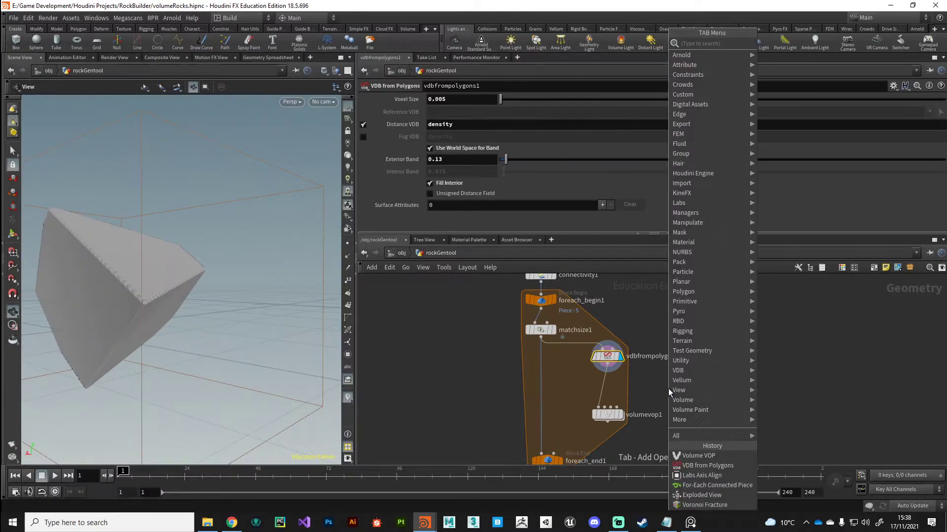
{"action": "type", "text": "vdban"}
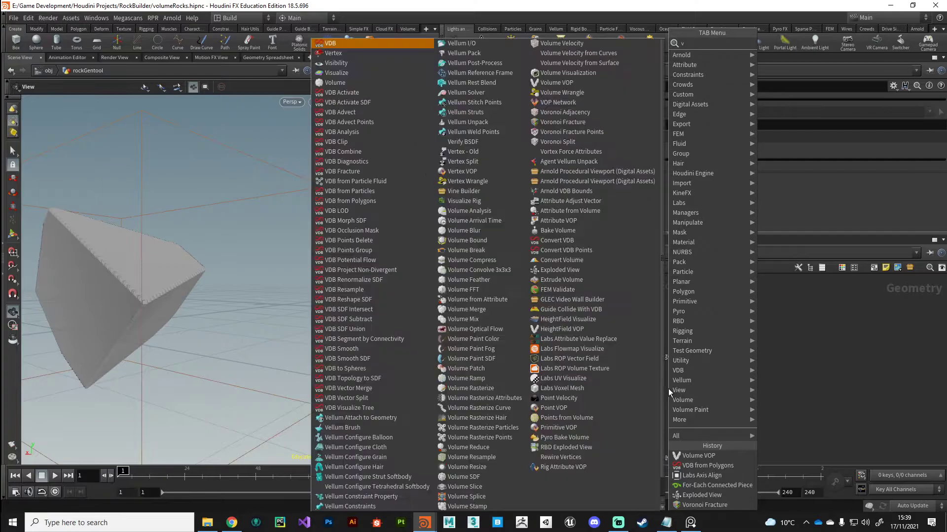
{"action": "key", "text": "Return"}
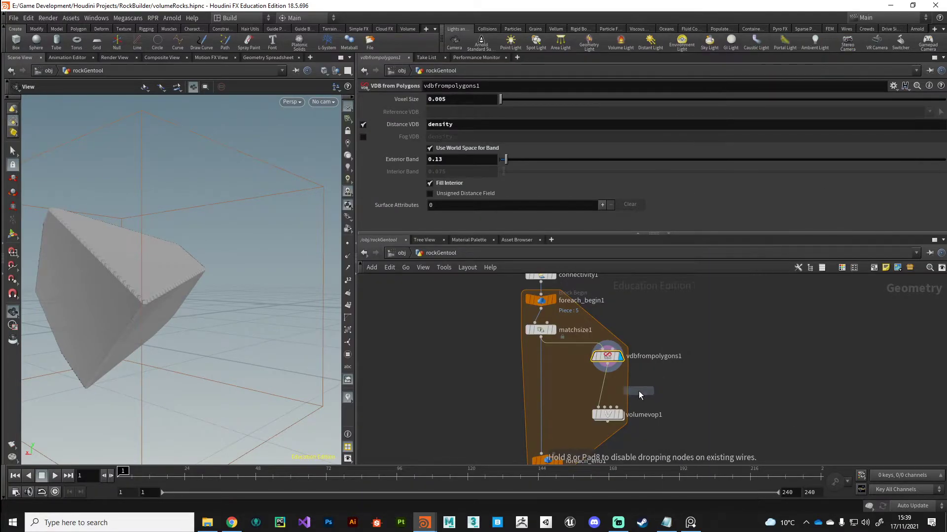
{"action": "left_click", "coordinate": [648, 386]}
{"action": "left_click", "coordinate": [607, 369]}
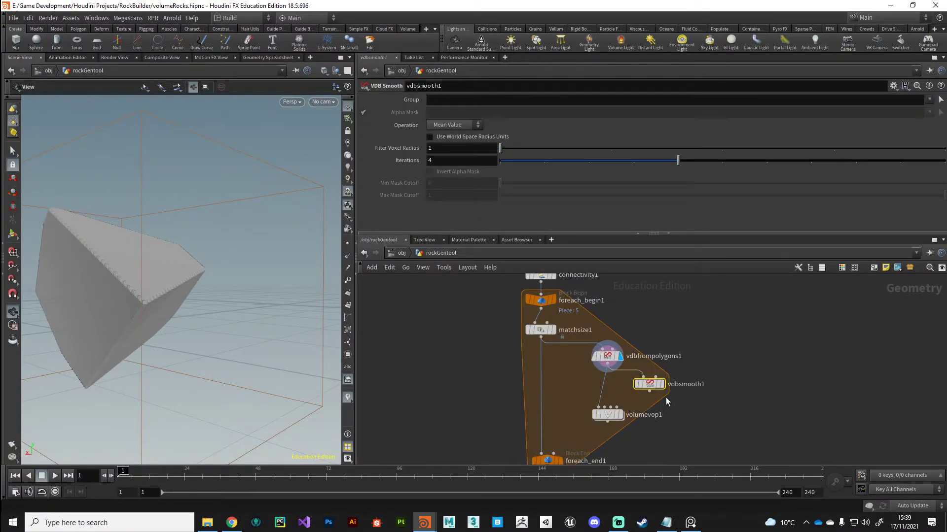
{"action": "left_click", "coordinate": [651, 387]}
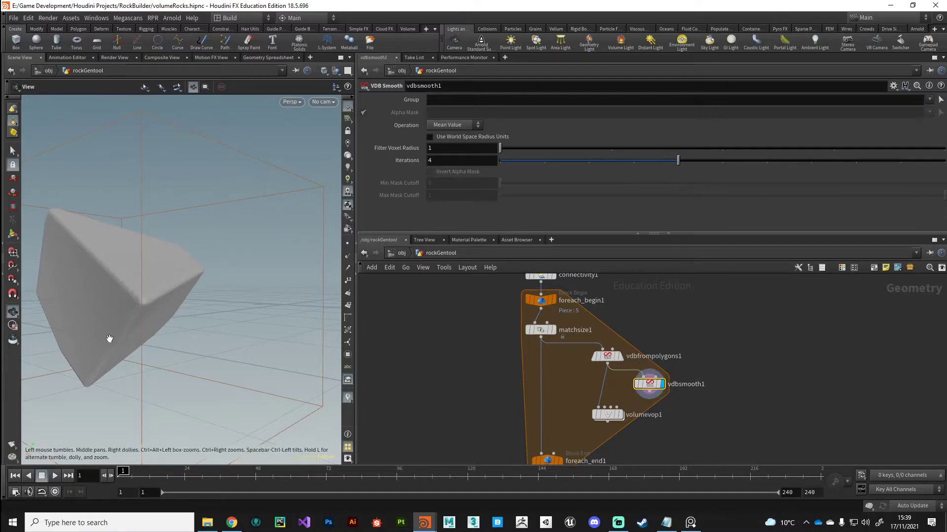
Set the VDB Smooth node to 10 iterations with a filter voxel radius of 2 and inspect the edges
{"action": "left_click_drag", "start_coordinate": [110, 338], "coordinate": [120, 321]}
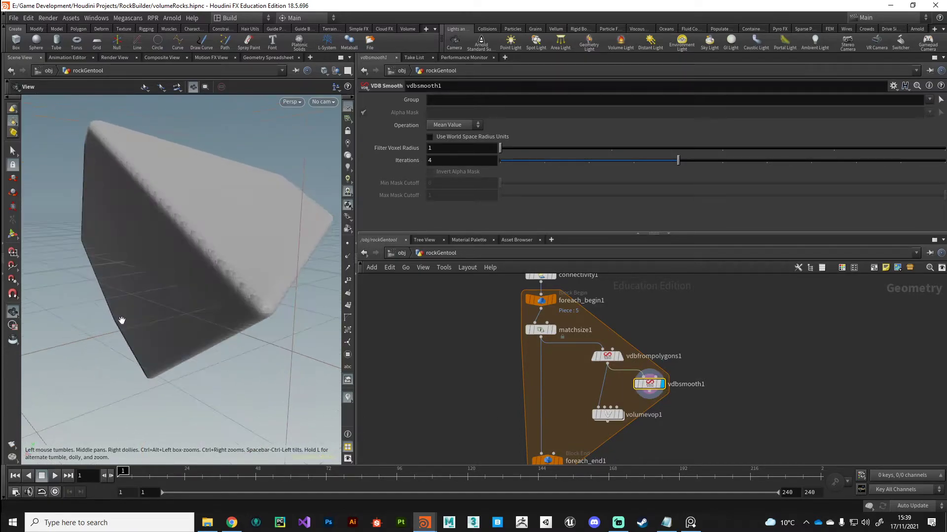
{"action": "double_click", "coordinate": [445, 160]}
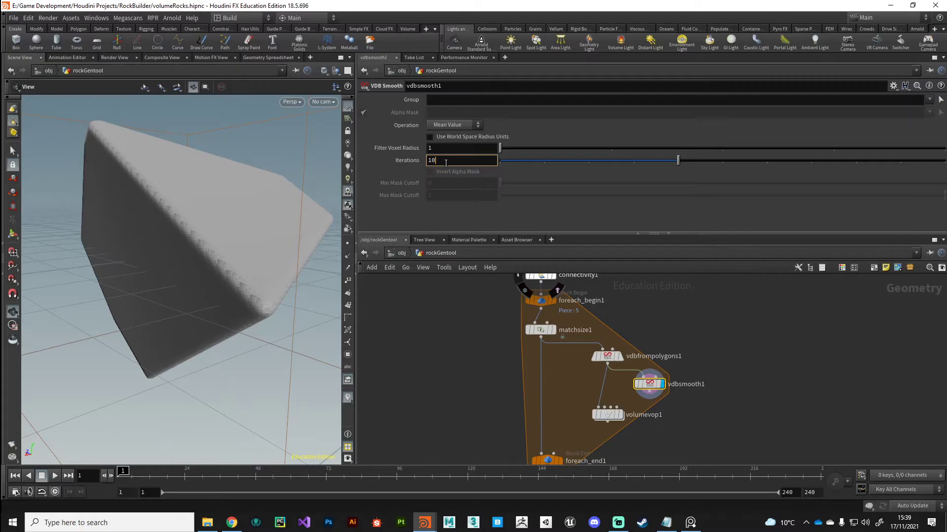
{"action": "key", "text": "Return"}
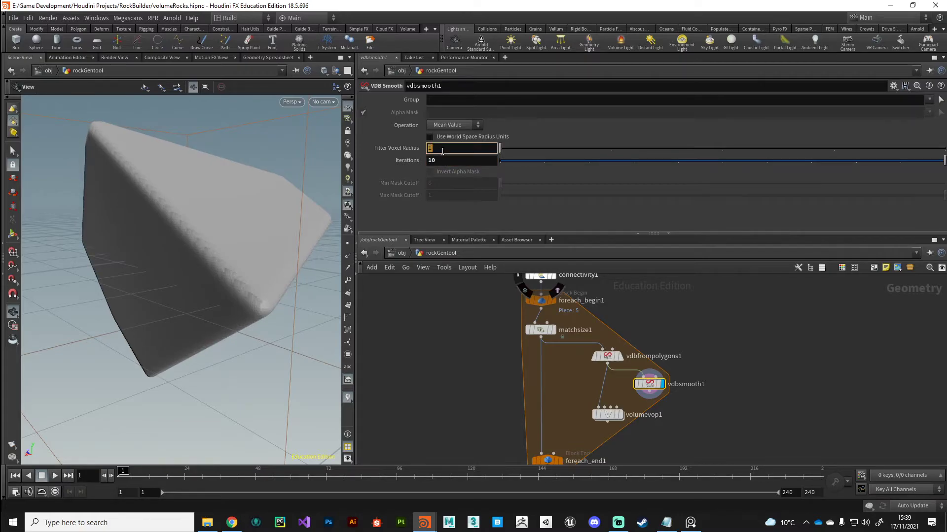
{"action": "key", "text": "Return"}
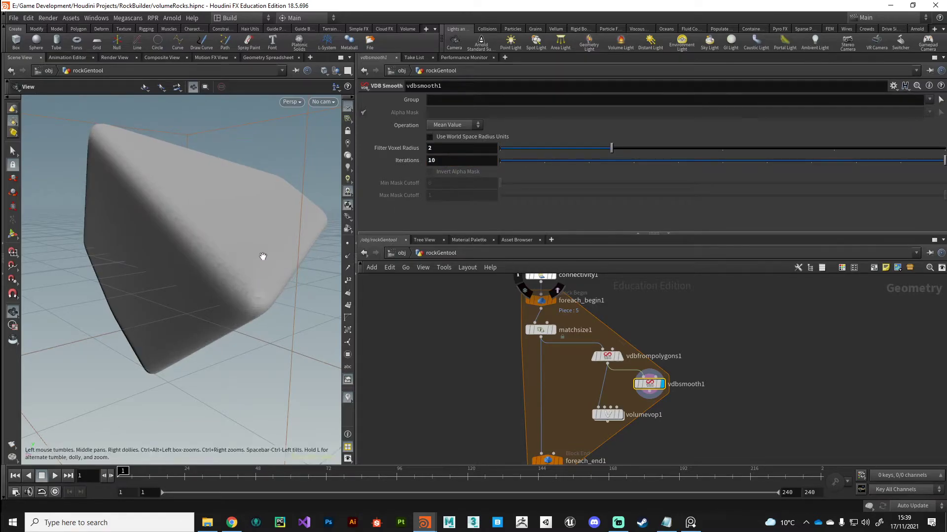
{"action": "left_click_drag", "start_coordinate": [262, 257], "coordinate": [207, 281]}
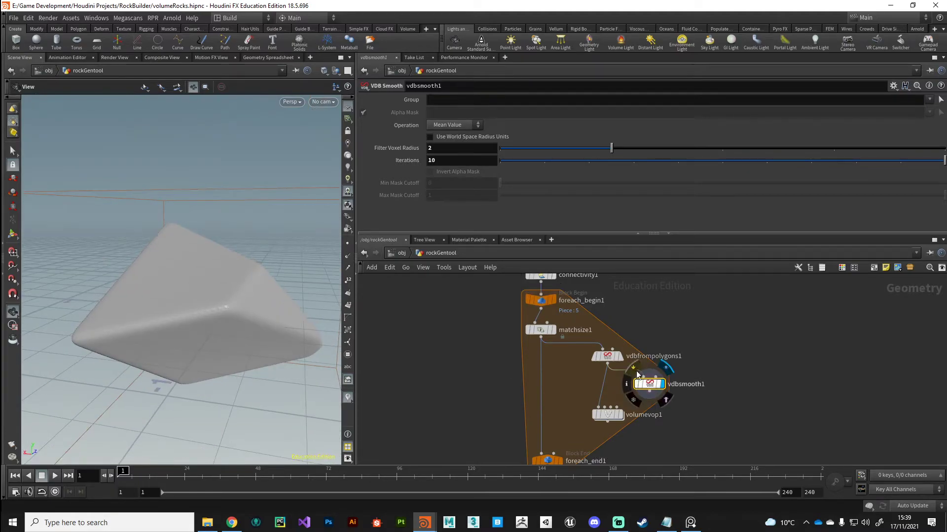
Compare the rock with and without smoothing by toggling the bypass on vdbsmooth1
{"action": "left_click", "coordinate": [634, 370]}
{"action": "left_click", "coordinate": [634, 370]}
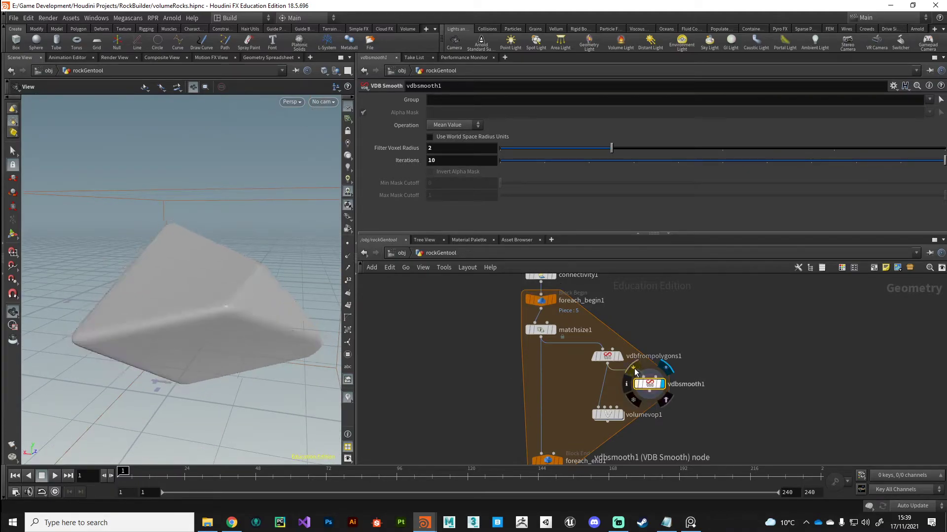
{"action": "left_click", "coordinate": [634, 370]}
{"action": "left_click", "coordinate": [634, 370]}
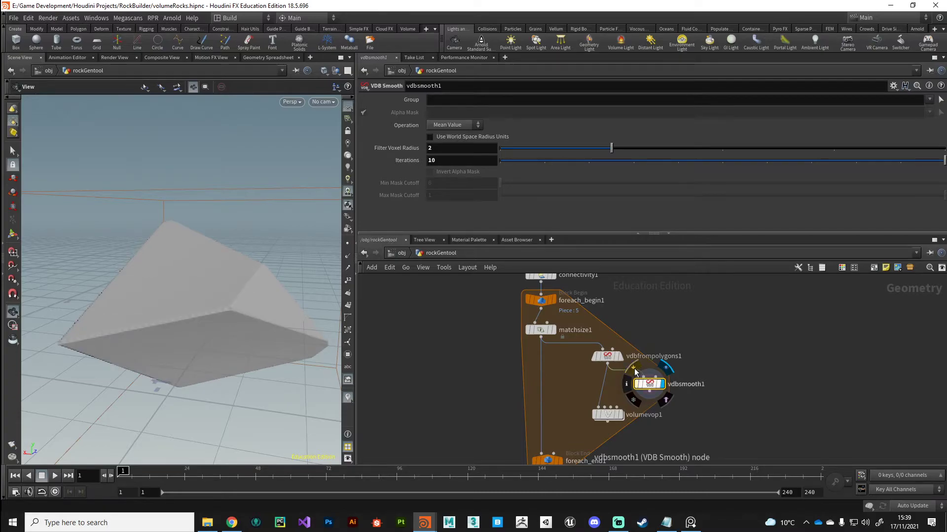
{"action": "left_click", "coordinate": [634, 369]}
{"action": "left_click", "coordinate": [634, 370]}
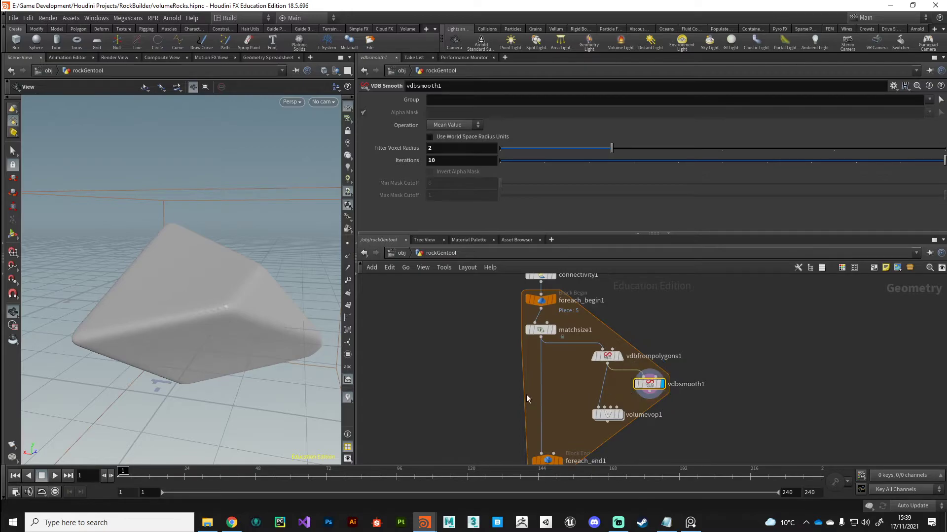
Connect vdbsmooth1 to the first input of volumevop1 and display the volumevop1 output to inspect the smoothed rock
{"action": "left_click", "coordinate": [648, 393]}
{"action": "left_click", "coordinate": [599, 407]}
{"action": "left_click", "coordinate": [620, 415]}
{"action": "left_click", "coordinate": [607, 414]}
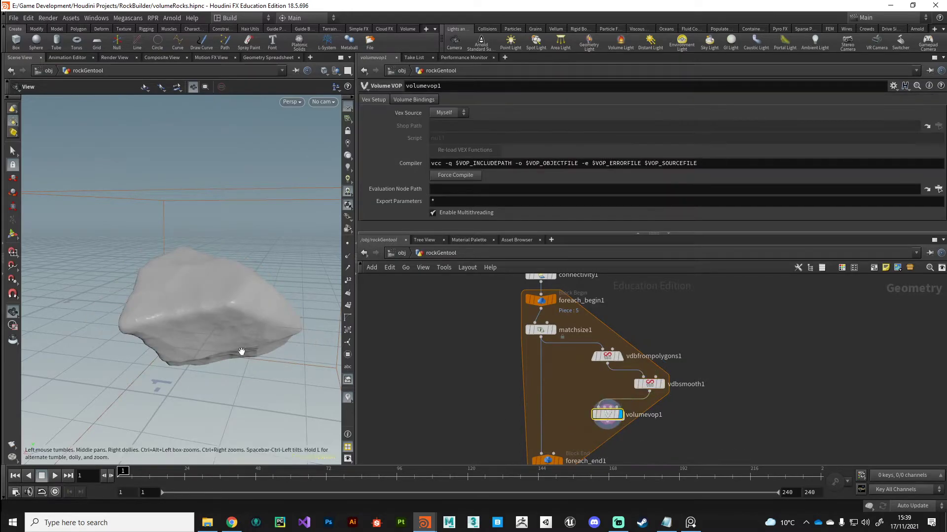
{"action": "left_click_drag", "start_coordinate": [243, 351], "coordinate": [228, 321]}
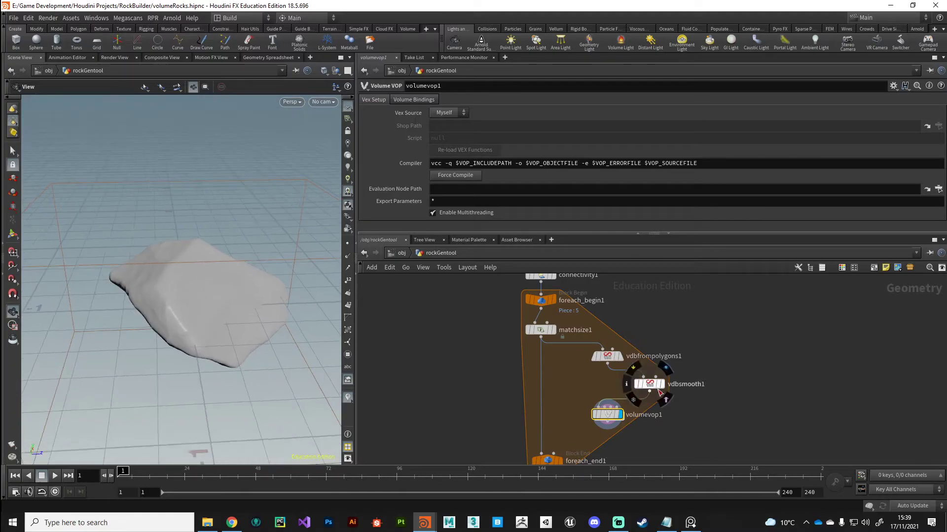
Try 5 and 3 iterations on vdbsmooth1, and settle on 4
{"action": "left_click", "coordinate": [656, 386]}
{"action": "left_click", "coordinate": [448, 161]}
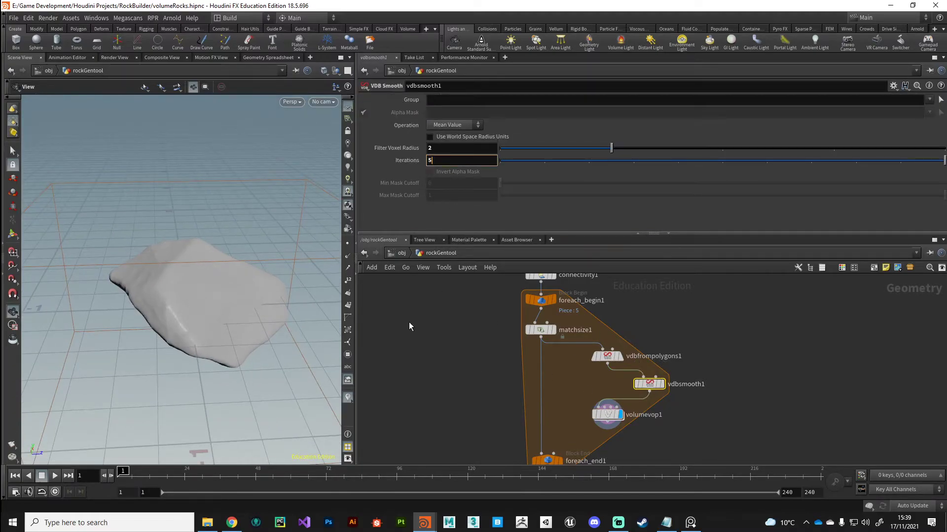
{"action": "key", "text": "Return"}
{"action": "left_click", "coordinate": [444, 160]}
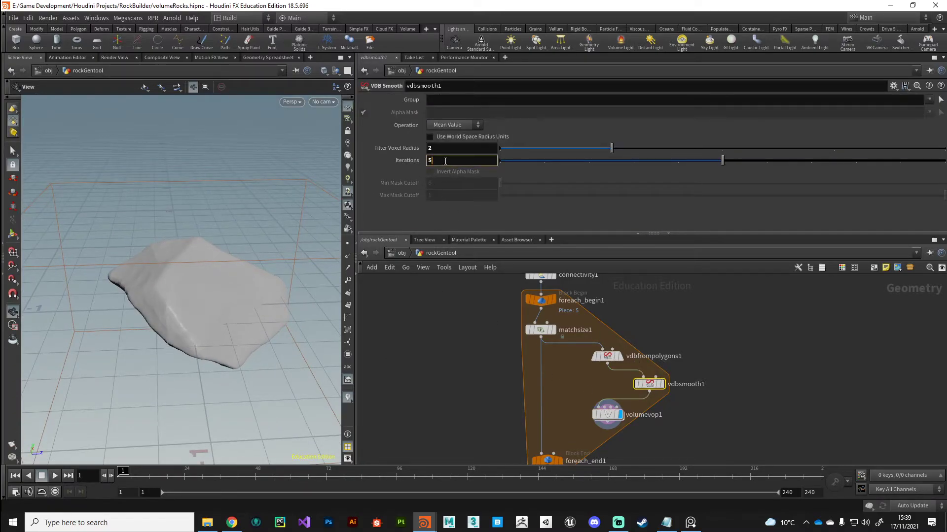
{"action": "type", "text": "3"}
{"action": "key", "text": "Return"}
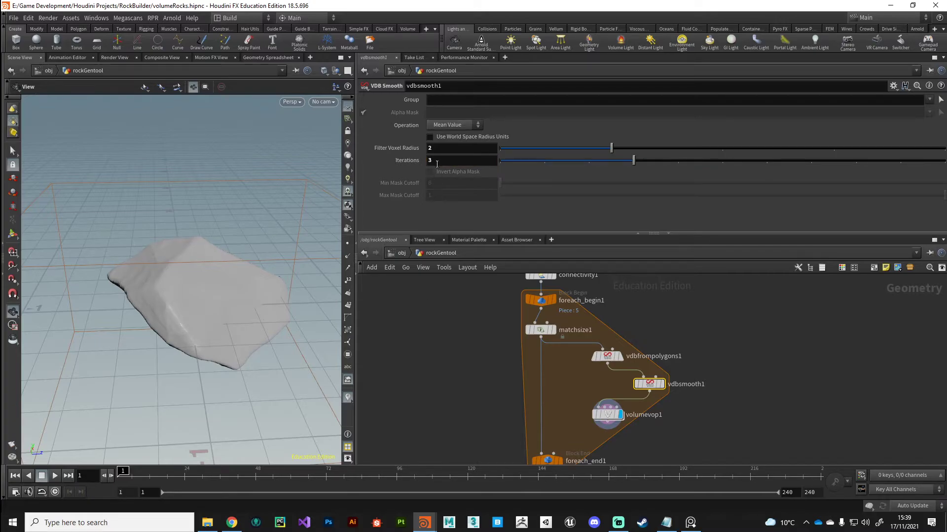
{"action": "left_click", "coordinate": [434, 161]}
{"action": "type", "text": "4"}
{"action": "key", "text": "Return"}
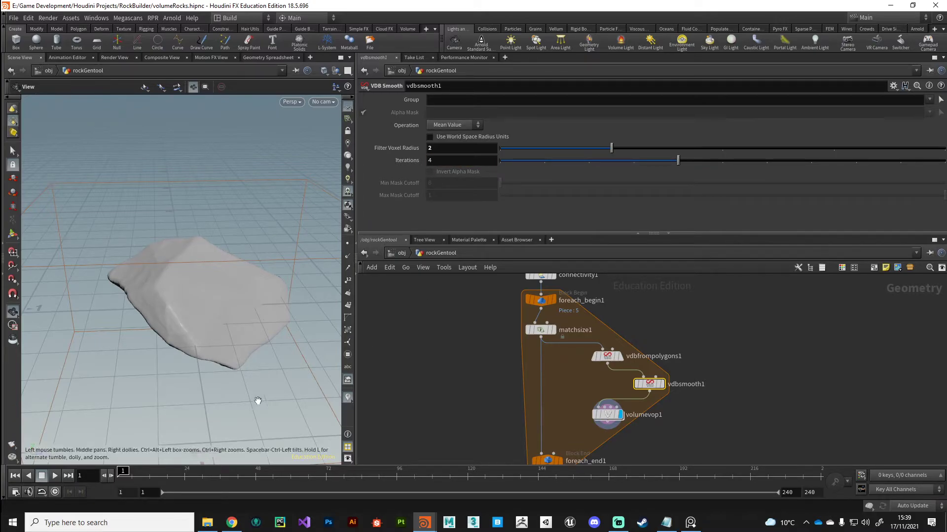
Go inside volumevop1 to view the efit1 range settings and examine the rock from different angles
{"action": "left_click_drag", "start_coordinate": [267, 336], "coordinate": [325, 355]}
{"action": "double_click", "coordinate": [607, 414]}
{"action": "left_click", "coordinate": [587, 333]}
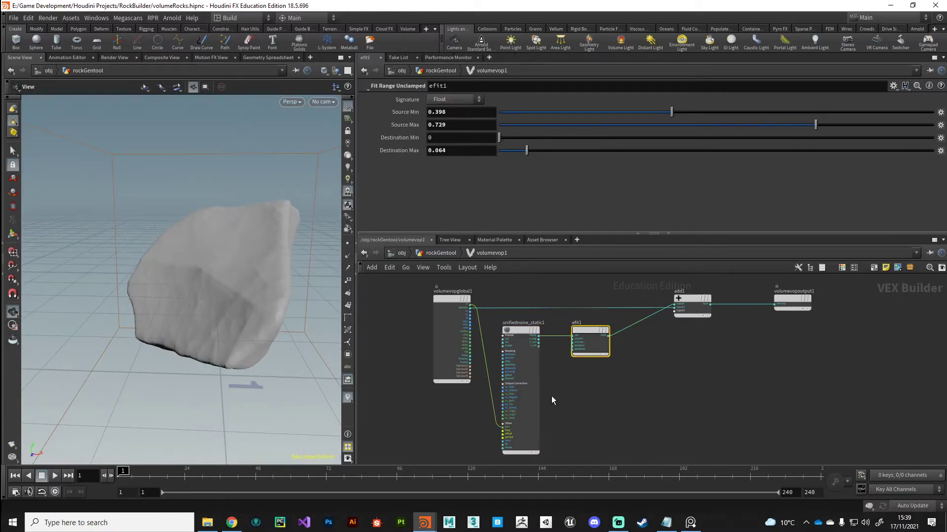
{"action": "left_click_drag", "start_coordinate": [197, 302], "coordinate": [221, 296]}
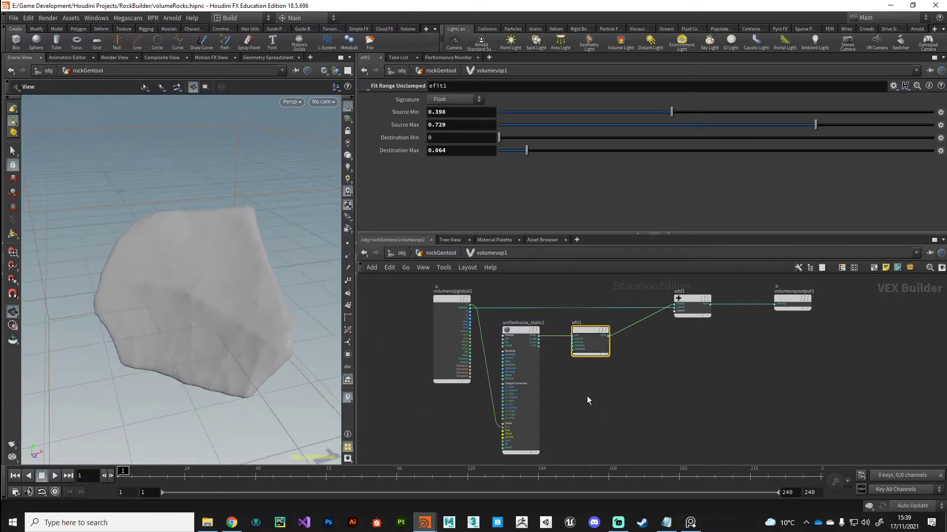
Return to the rockGentool network and check the voxel details in volumevop1's node information
{"action": "key", "text": "u"}
{"action": "middle_click", "coordinate": [610, 416]}
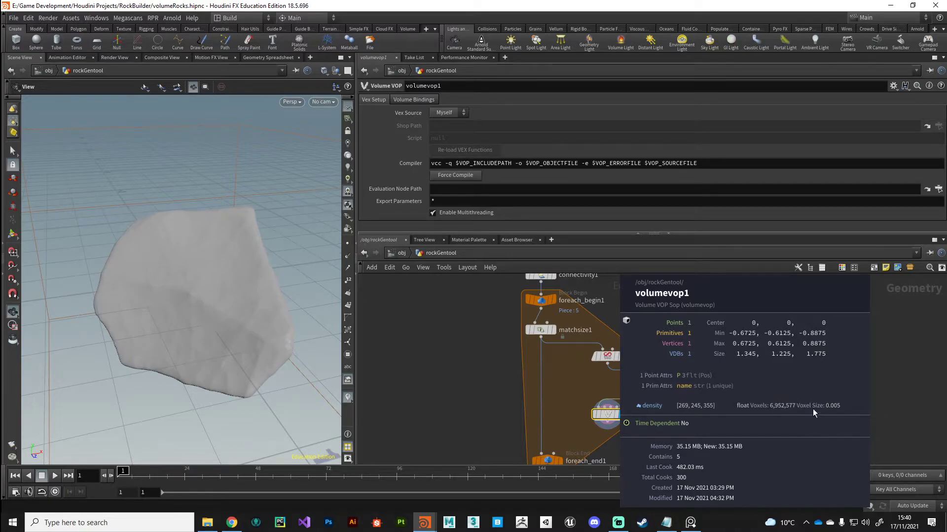
{"action": "left_click_drag", "start_coordinate": [225, 409], "coordinate": [237, 375]}
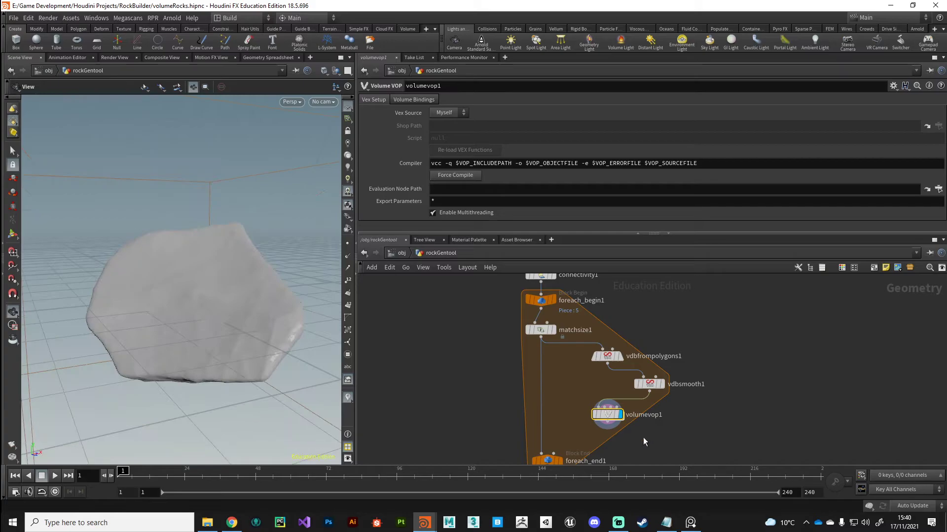
Inside volumevop1, try efit1 Destination Max values of 0.078 and 0.115, and set it to 0.07
{"action": "double_click", "coordinate": [605, 415]}
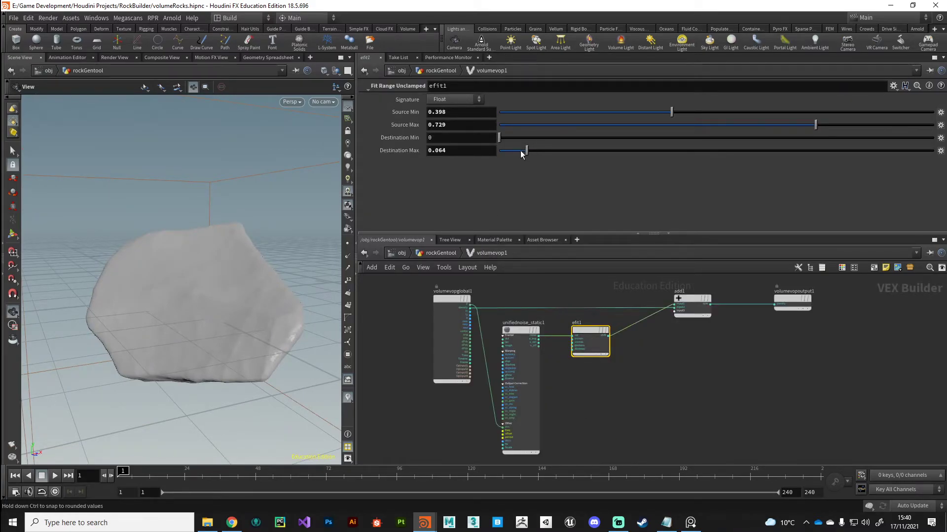
{"action": "left_click_drag", "start_coordinate": [528, 150], "coordinate": [535, 150]}
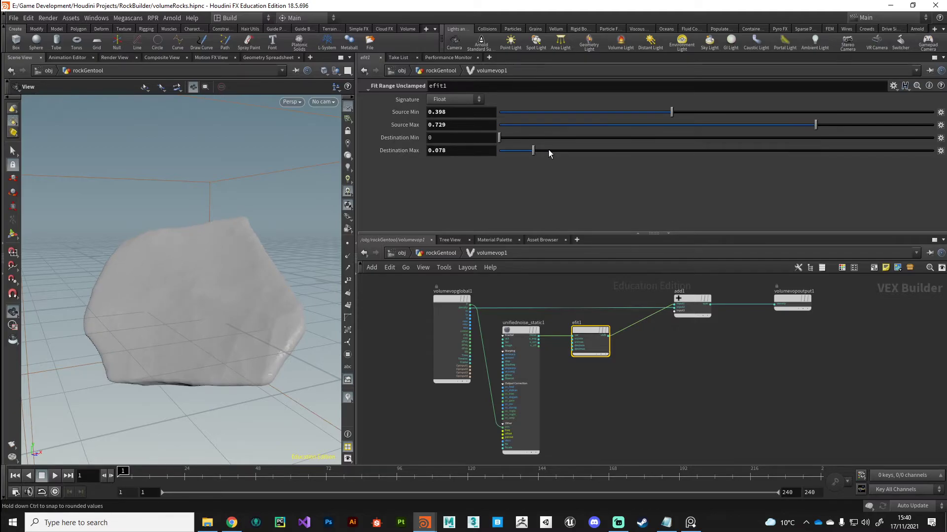
{"action": "left_click", "coordinate": [549, 149]}
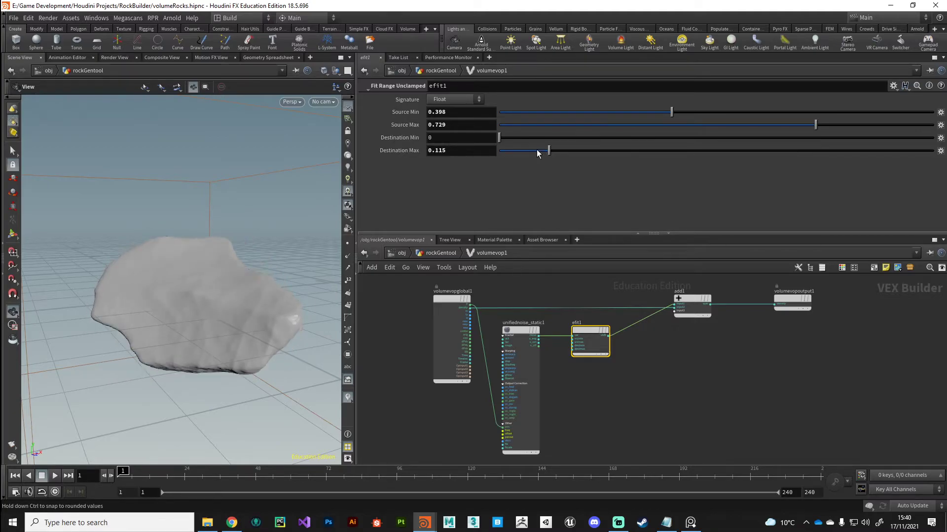
{"action": "left_click", "coordinate": [536, 150]}
{"action": "left_click", "coordinate": [529, 151]}
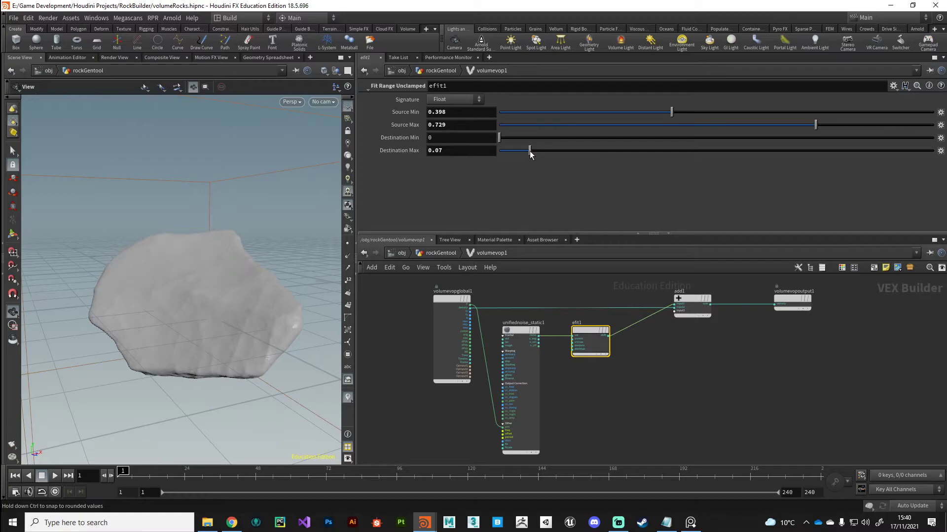
Try efit1 Source Min values of 0.347 and 0.445, and set it to 0.39
{"action": "left_click_drag", "start_coordinate": [275, 398], "coordinate": [249, 401]}
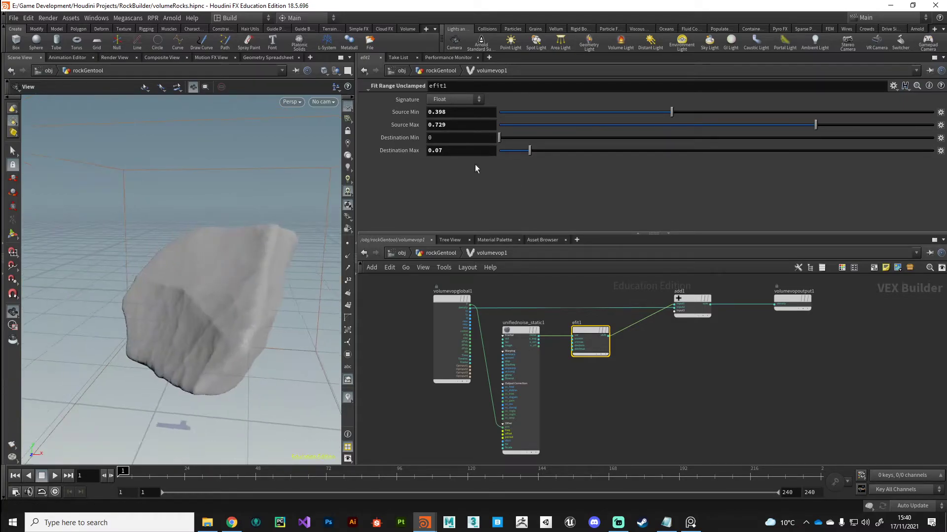
{"action": "left_click_drag", "start_coordinate": [661, 115], "coordinate": [694, 117]}
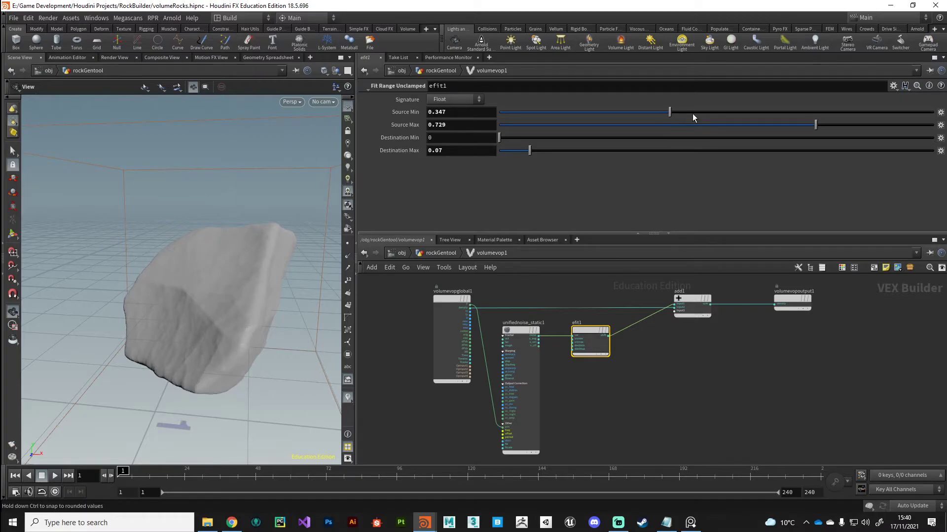
{"action": "left_click", "coordinate": [692, 114]}
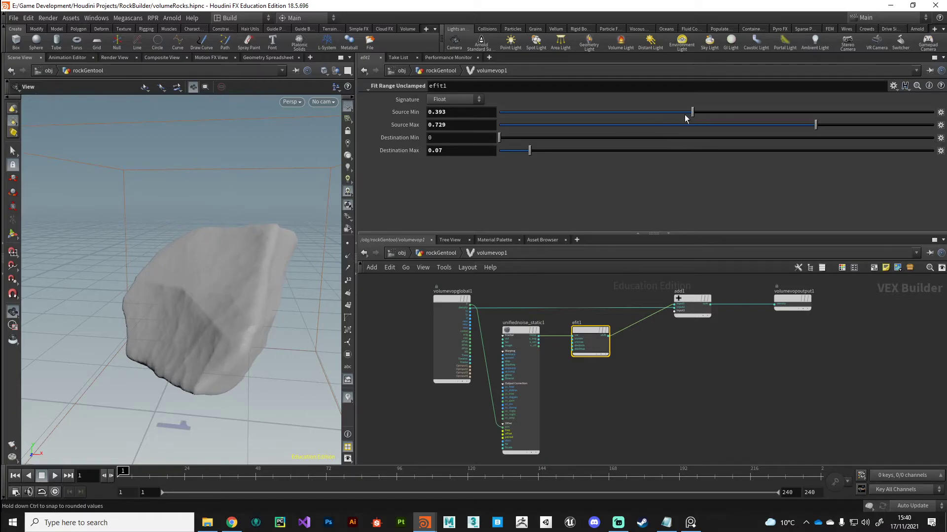
{"action": "left_click", "coordinate": [649, 114]}
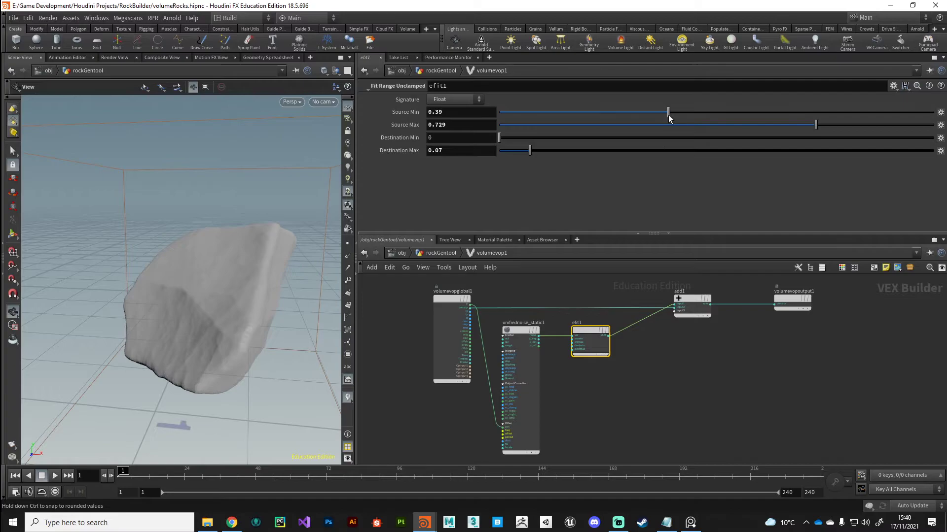
Try a Frequency of 2 on the first three components of unifiednoise_static1 and inspect the rock's surface
{"action": "left_click", "coordinate": [517, 329]}
{"action": "left_click_drag", "start_coordinate": [196, 386], "coordinate": [247, 324]}
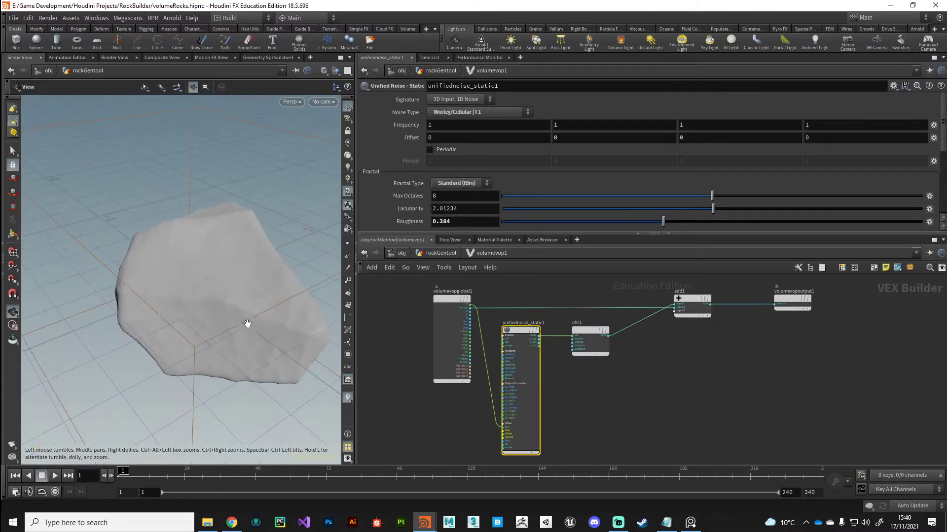
{"action": "left_click", "coordinate": [441, 124]}
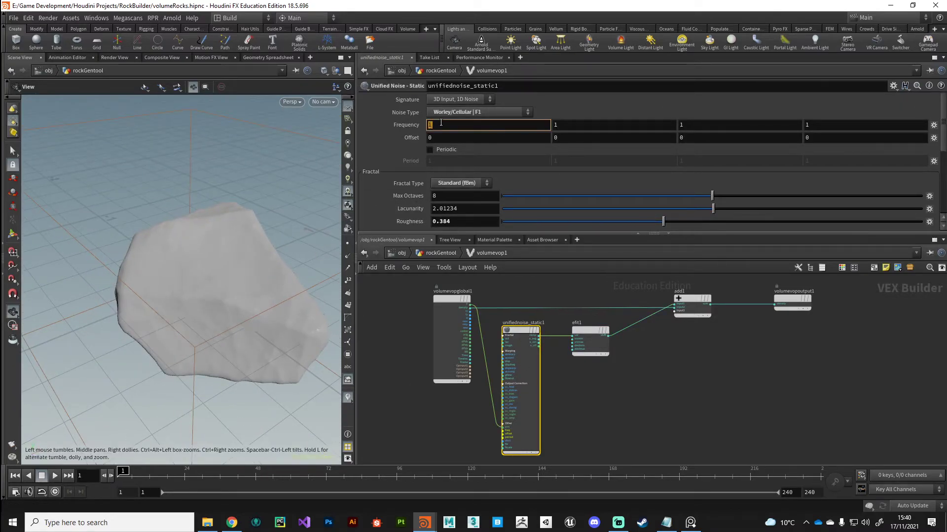
{"action": "left_click", "coordinate": [559, 125]}
{"action": "type", "text": "2"}
{"action": "key", "text": "Return"}
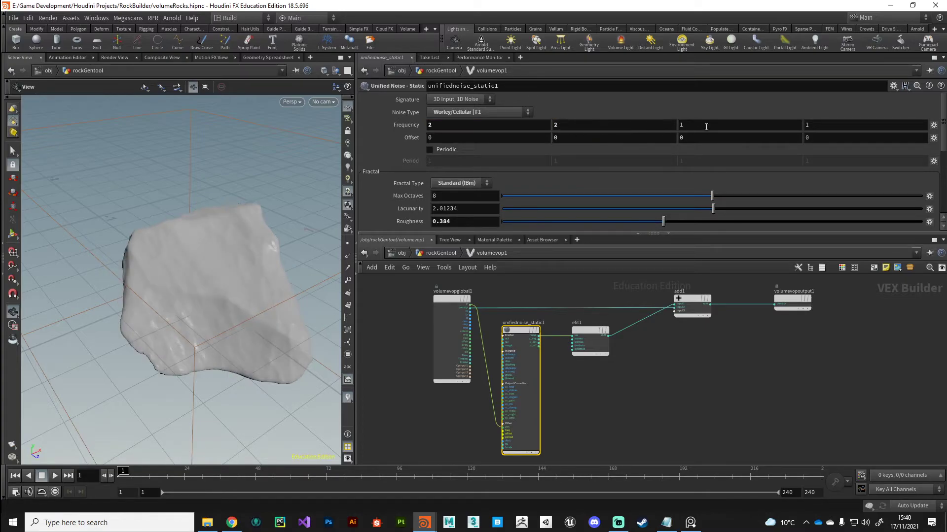
{"action": "left_click", "coordinate": [706, 125]}
{"action": "type", "text": "2"}
{"action": "key", "text": "Return"}
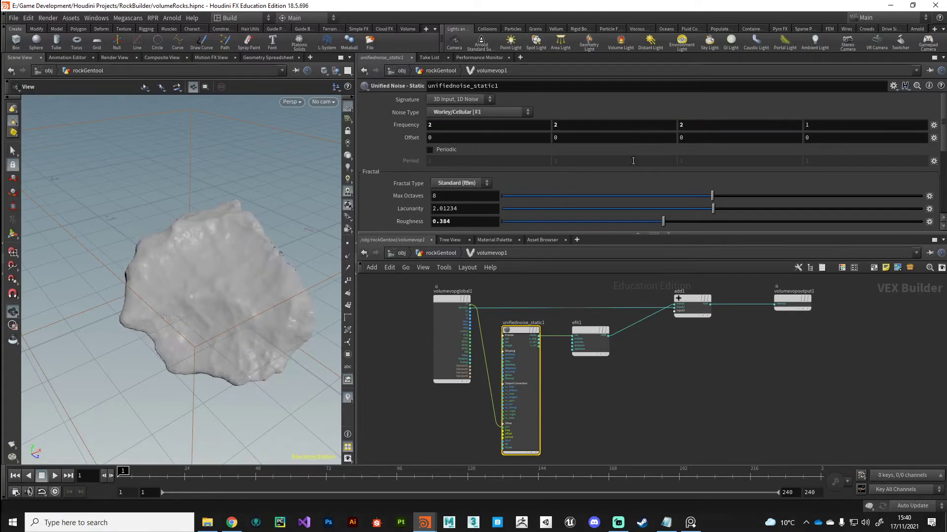
{"action": "left_click_drag", "start_coordinate": [268, 342], "coordinate": [247, 301]}
Reset the first three Frequency components of unifiednoise_static1 to 1
{"action": "left_click", "coordinate": [437, 126]}
{"action": "key", "text": "Return"}
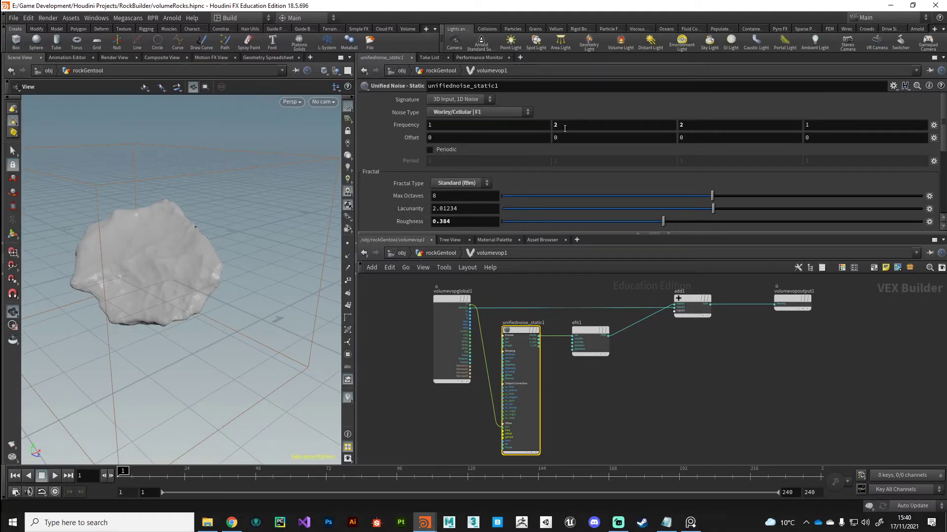
{"action": "middle_click", "coordinate": [572, 125], "text": "ctrl"}
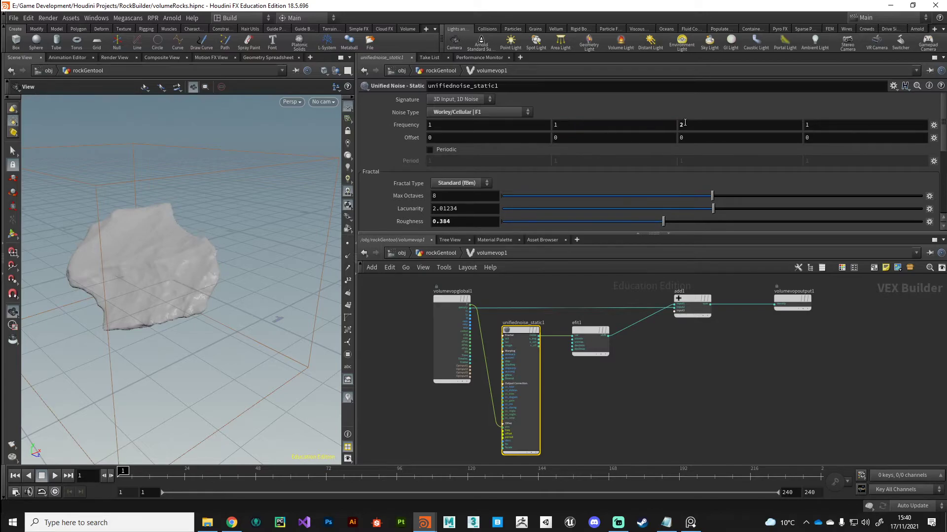
{"action": "double_click", "coordinate": [685, 124]}
{"action": "type", "text": "1"}
{"action": "key", "text": "Return"}
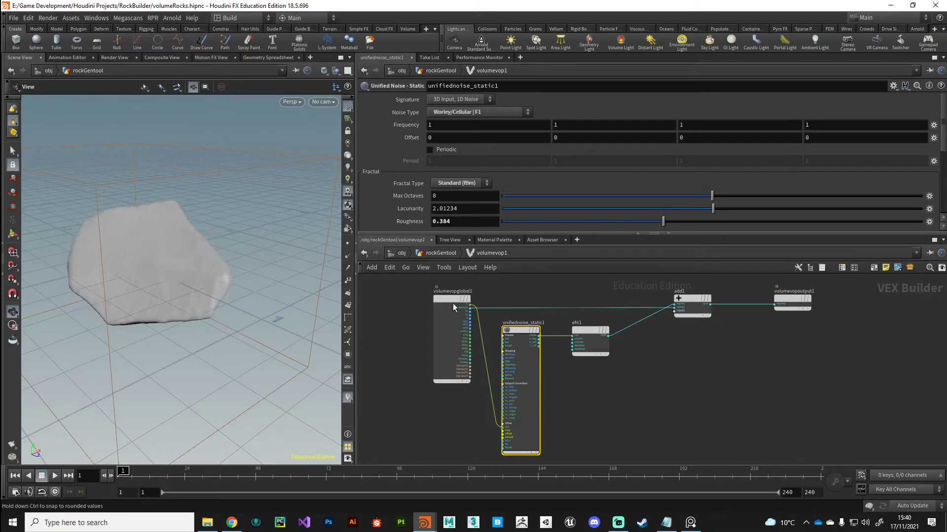
Examine the rock from several angles and compare it with the layered boulder on the Norber Erratics reference board
{"action": "left_click_drag", "start_coordinate": [259, 340], "coordinate": [226, 343]}
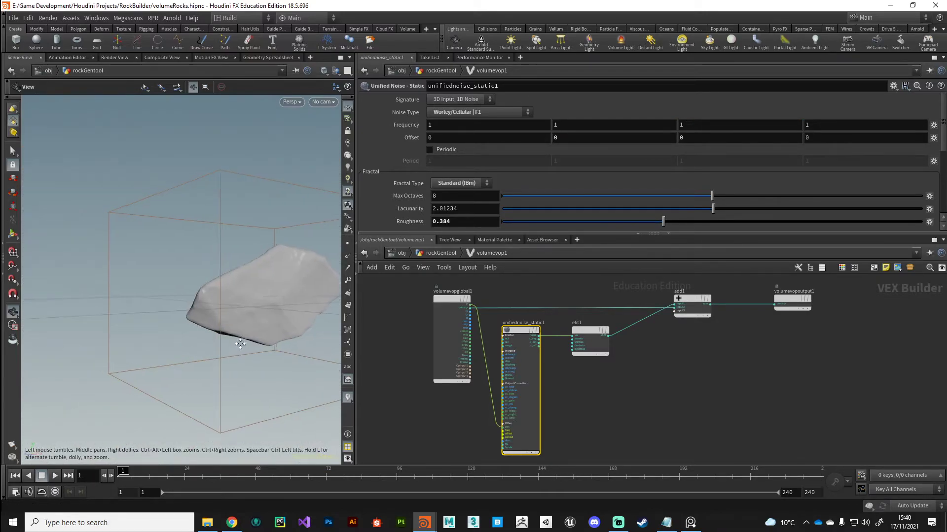
{"action": "left_click_drag", "start_coordinate": [240, 344], "coordinate": [158, 305]}
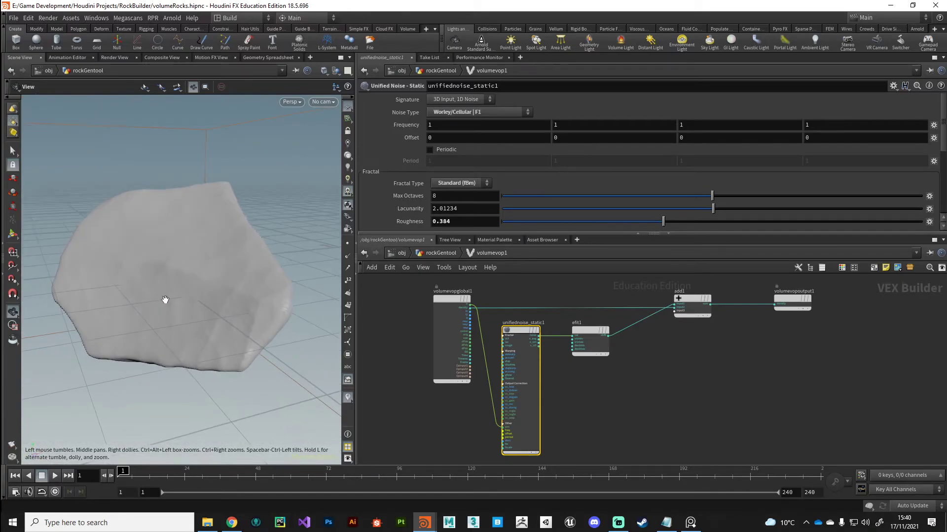
{"action": "left_click", "coordinate": [690, 522]}
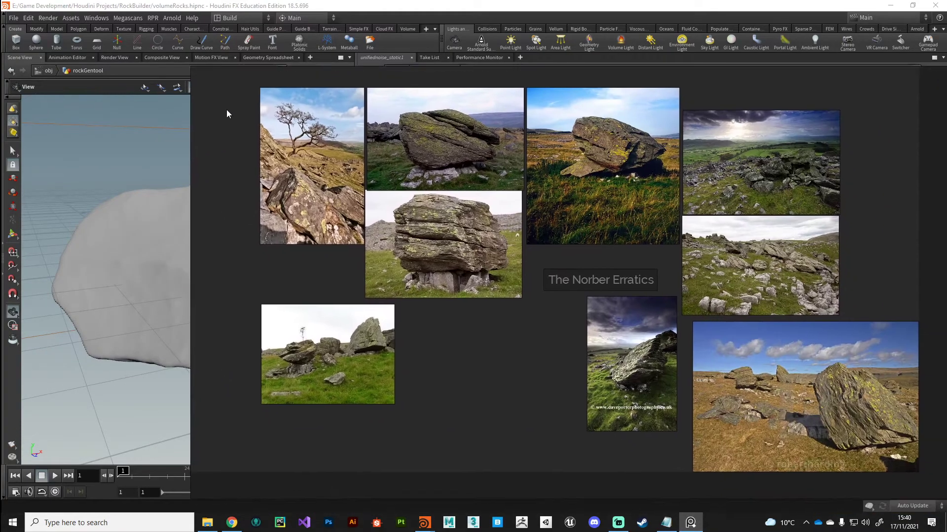
{"action": "right_click_drag", "start_coordinate": [208, 93], "coordinate": [135, 92]}
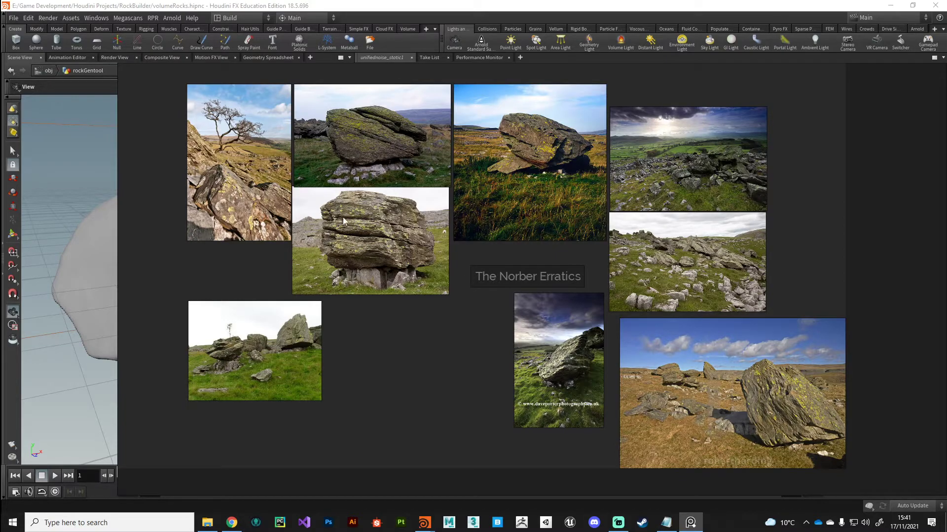
{"action": "scroll", "coordinate": [389, 213], "scroll_direction": "up", "scroll_amount": 5}
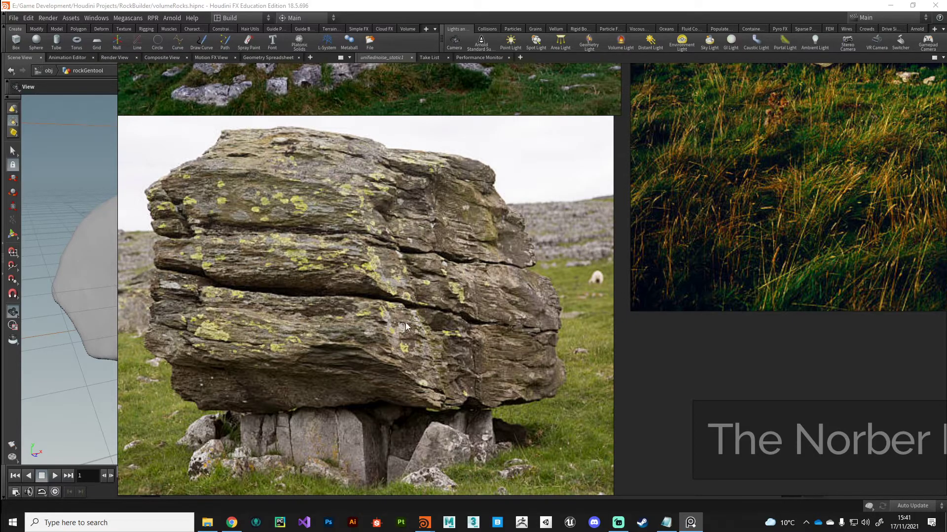
{"action": "scroll", "coordinate": [318, 316], "scroll_direction": "down", "scroll_amount": 8}
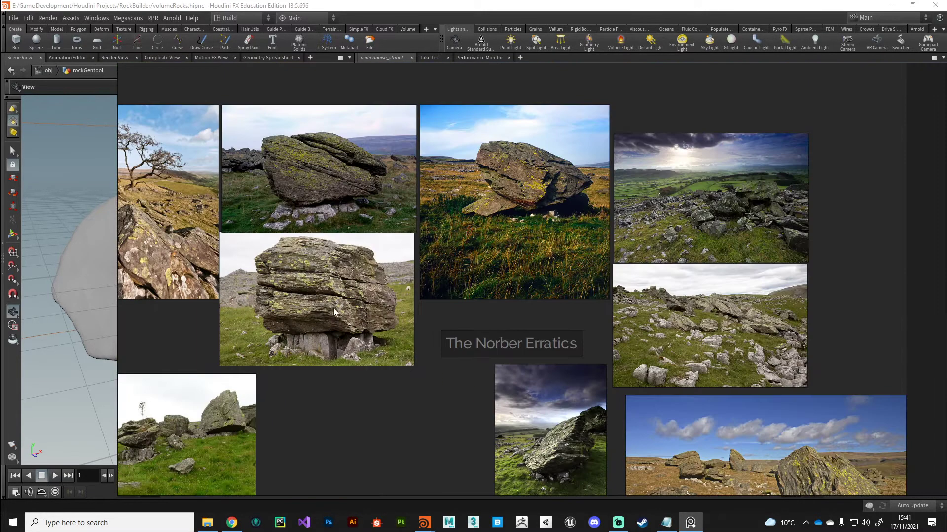
{"action": "right_click_drag", "start_coordinate": [336, 408], "coordinate": [946, 398]}
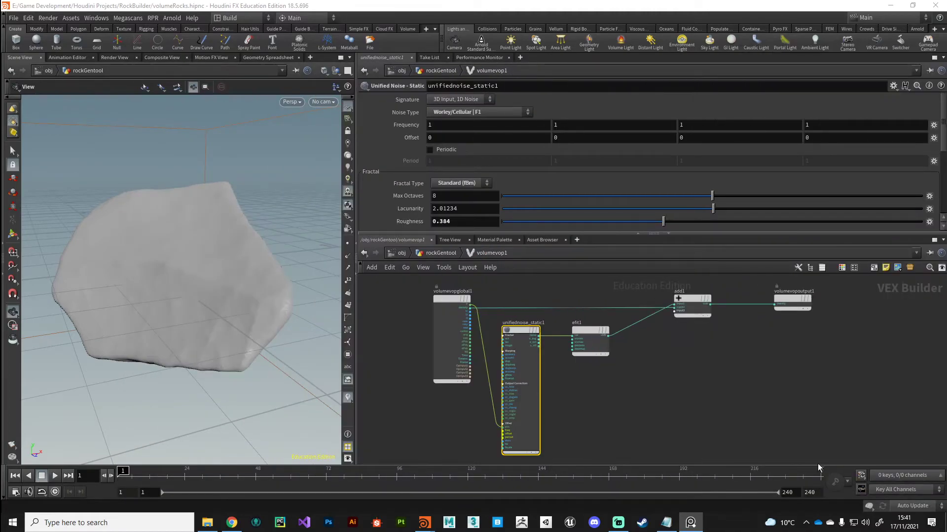
Return to the rockGentool network and display explodedview1 to examine the fractured pieces from different angles
{"action": "key", "text": "u"}
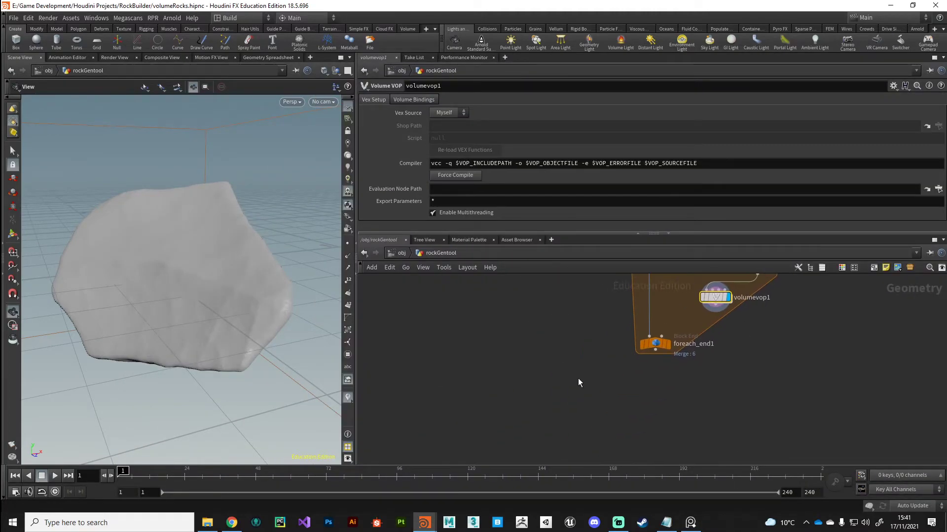
{"action": "key", "text": "alt+Tab"}
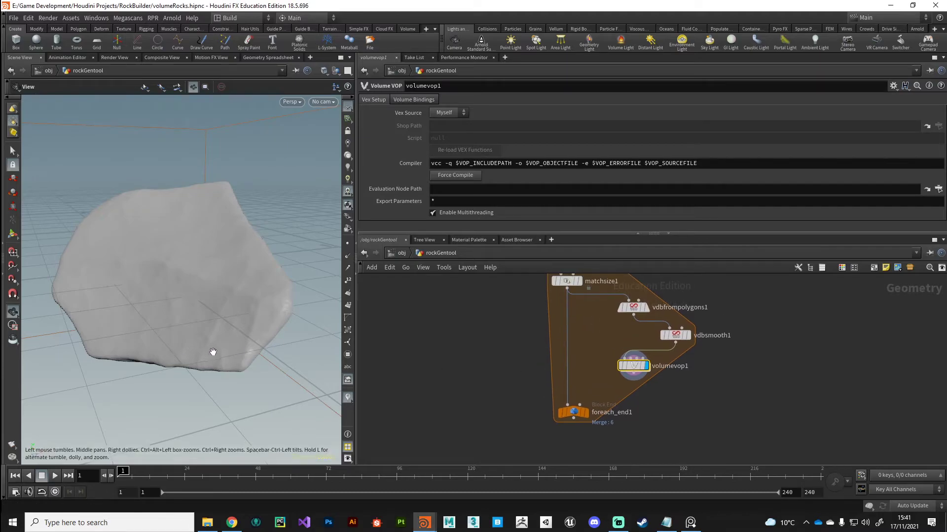
{"action": "mouse_move", "coordinate": [214, 353]}
{"action": "left_mouse_down"}
{"action": "mouse_move", "coordinate": [238, 354]}
{"action": "mouse_move", "coordinate": [193, 346]}
{"action": "mouse_move", "coordinate": [277, 332]}
{"action": "mouse_move", "coordinate": [142, 353]}
{"action": "mouse_move", "coordinate": [104, 328]}
{"action": "mouse_move", "coordinate": [161, 351]}
{"action": "mouse_move", "coordinate": [211, 338]}
{"action": "left_mouse_up"}
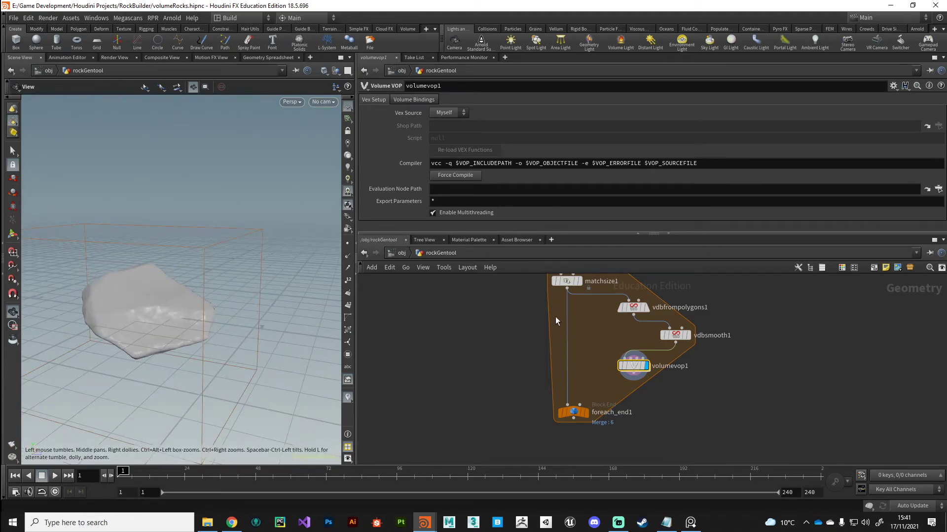
{"action": "middle_click_drag", "start_coordinate": [555, 320], "coordinate": [513, 419]}
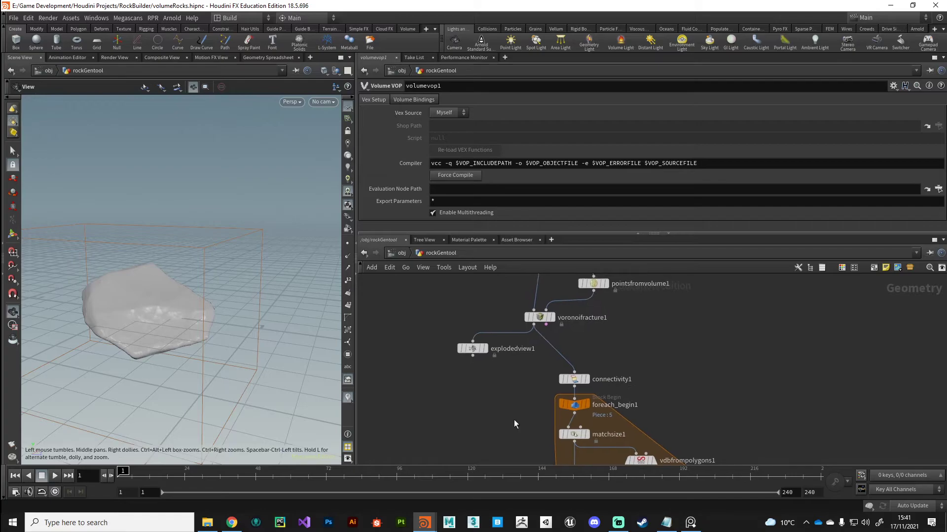
{"action": "left_click", "coordinate": [484, 348]}
{"action": "left_click", "coordinate": [473, 350]}
{"action": "scroll", "coordinate": [199, 280], "scroll_direction": "down", "scroll_amount": 5}
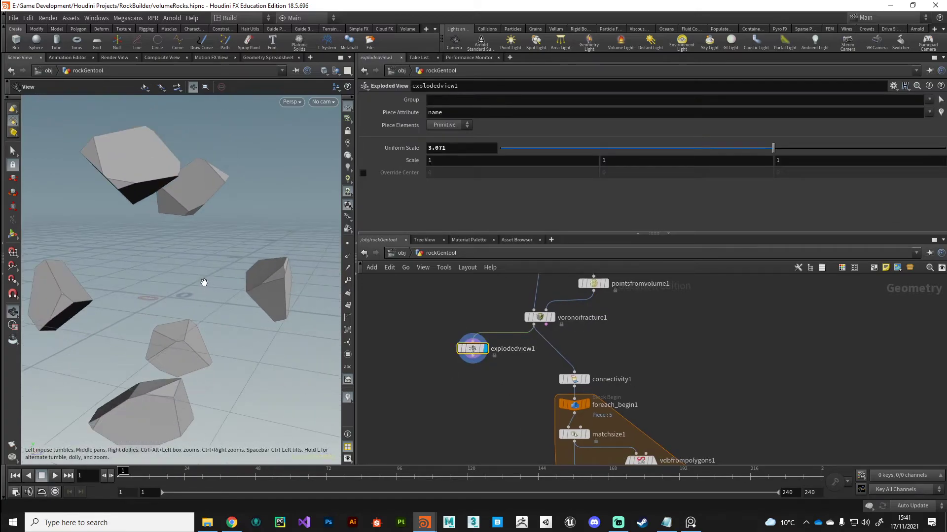
{"action": "left_click_drag", "start_coordinate": [203, 283], "coordinate": [225, 260]}
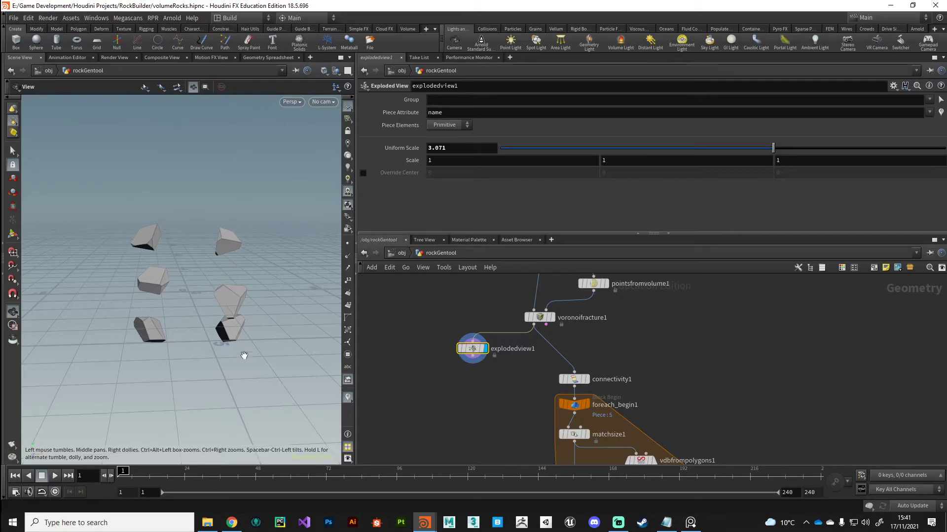
{"action": "left_click_drag", "start_coordinate": [244, 355], "coordinate": [273, 391]}
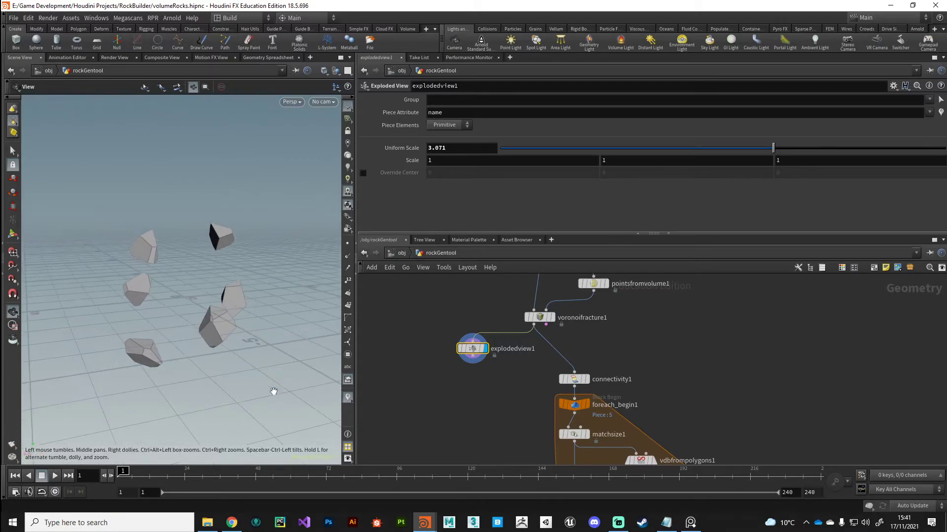
Enable Single Pass on the foreach_end1 block
{"action": "middle_click_drag", "start_coordinate": [490, 445], "coordinate": [476, 310]}
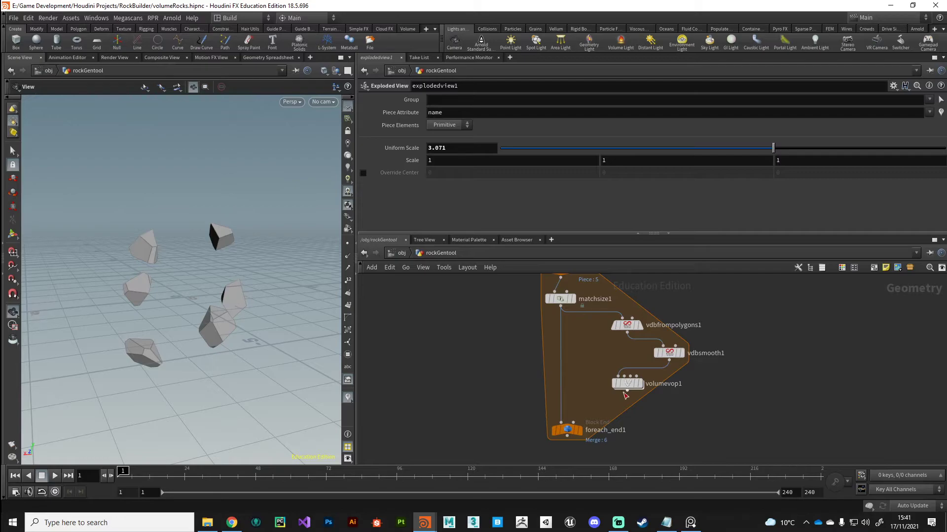
{"action": "scroll", "coordinate": [626, 409], "scroll_direction": "up", "scroll_amount": 2}
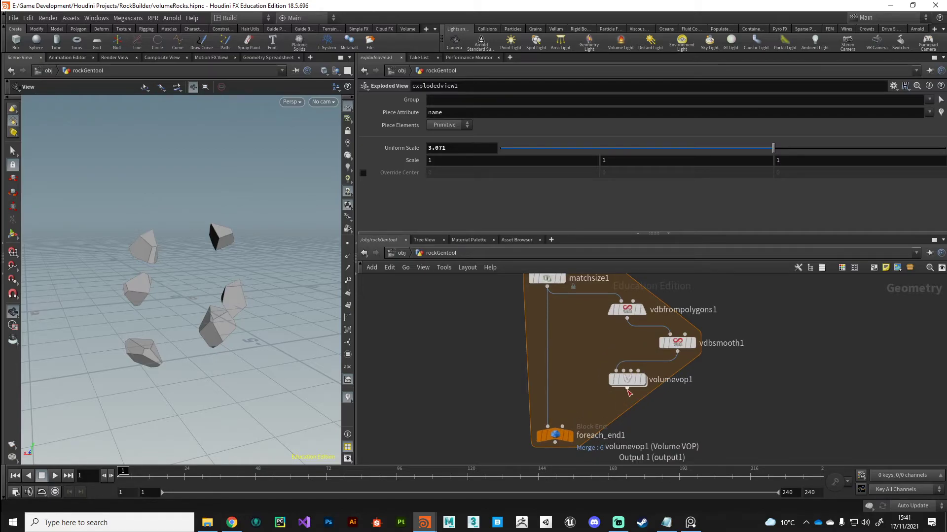
{"action": "left_click", "coordinate": [538, 434]}
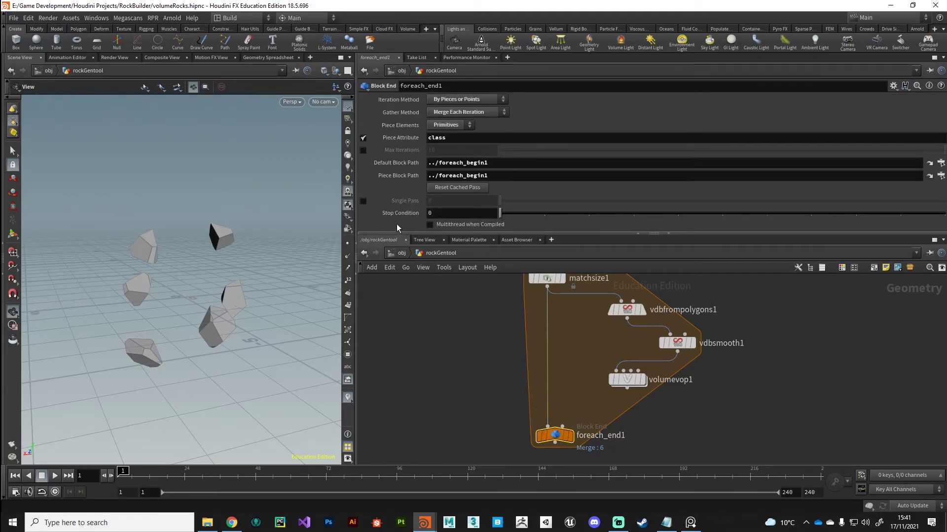
{"action": "left_click", "coordinate": [363, 201]}
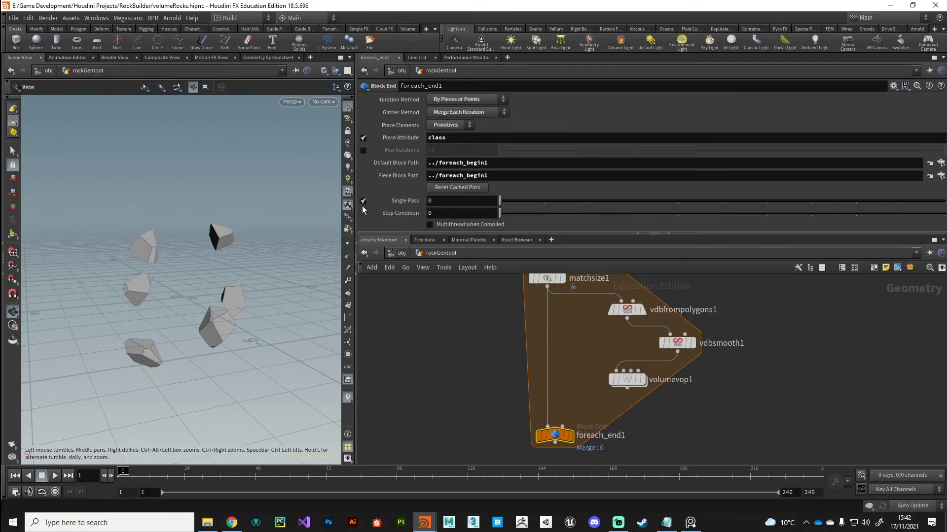
Connect the volumevop1 output to the first input of foreach_end1, display that node and inspect the resulting rock
{"action": "left_click", "coordinate": [626, 388]}
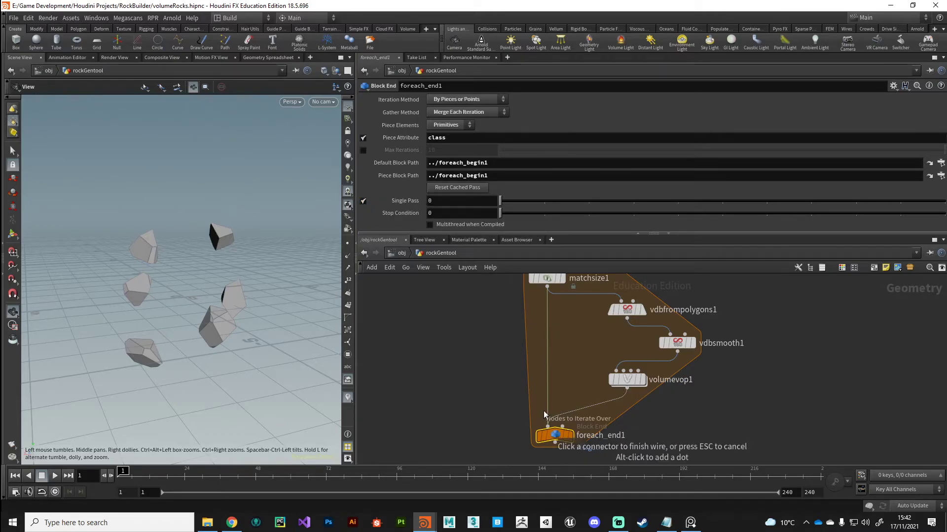
{"action": "left_click", "coordinate": [548, 427]}
{"action": "mouse_move", "coordinate": [572, 442]}
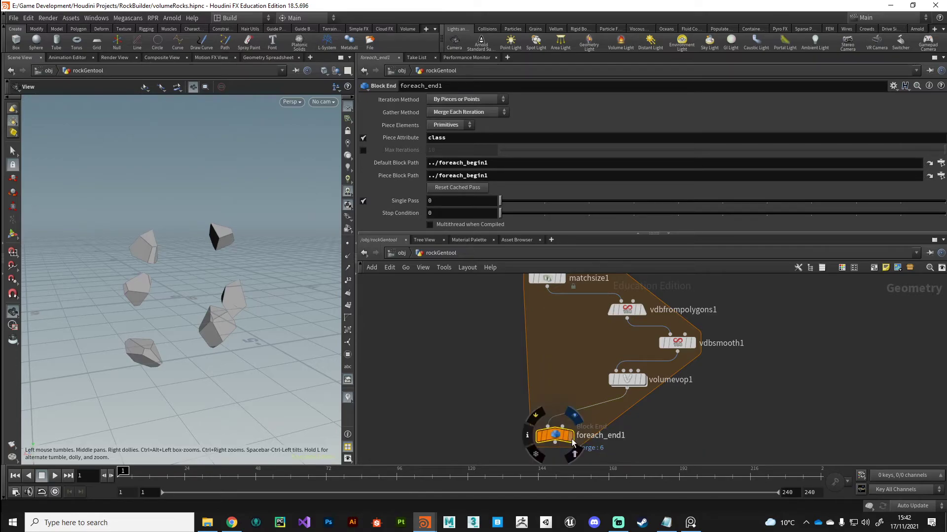
{"action": "key", "text": "r"}
{"action": "left_click", "coordinate": [555, 438]}
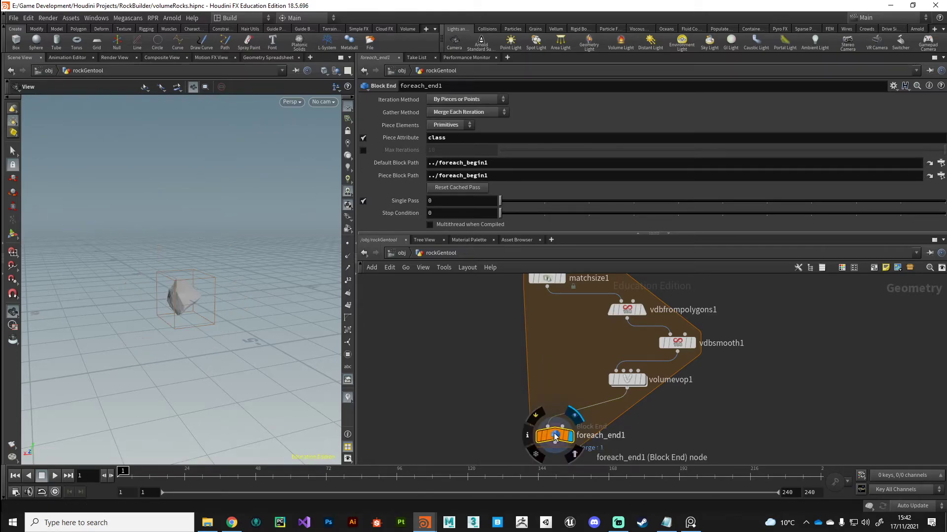
{"action": "scroll", "coordinate": [214, 328], "scroll_direction": "up", "scroll_amount": 5}
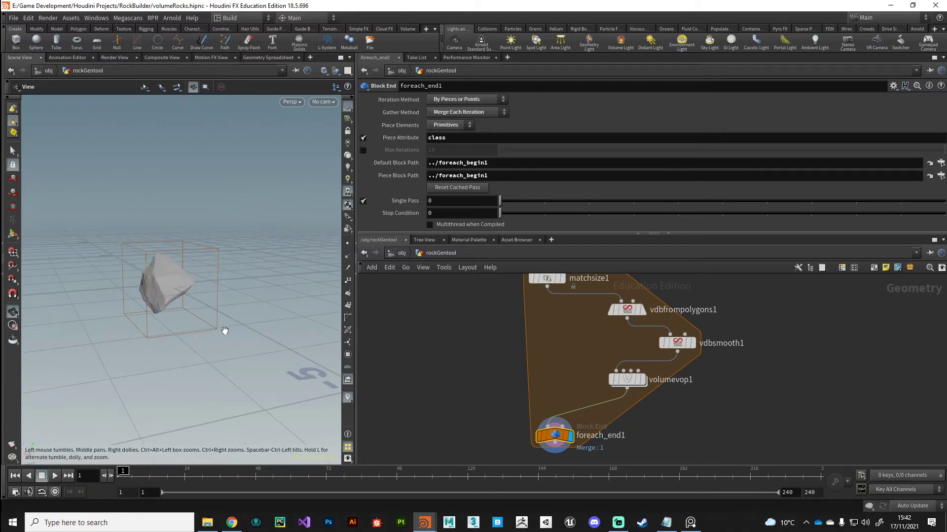
{"action": "left_click_drag", "start_coordinate": [197, 328], "coordinate": [215, 366]}
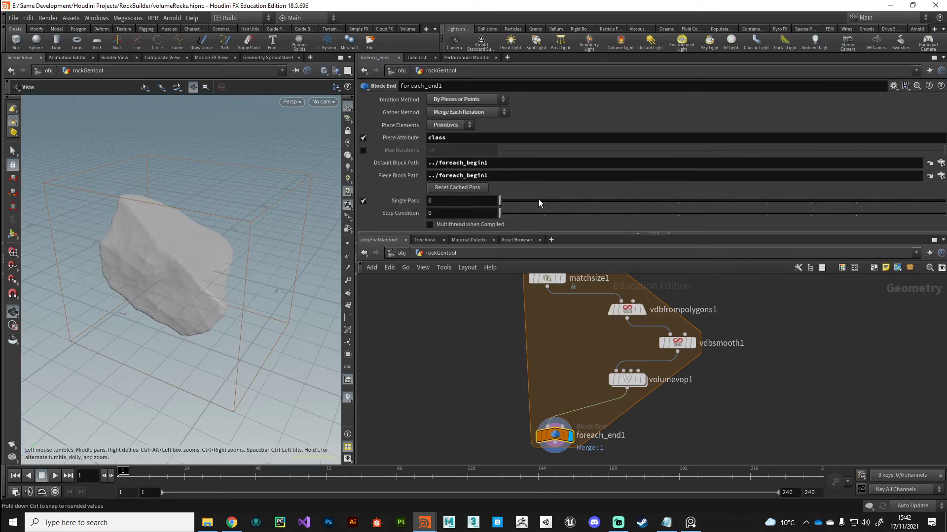
Set the Single Pass value of foreach_end1 to 1 and view that rock piece
{"action": "left_click", "coordinate": [363, 201]}
{"action": "left_click_drag", "start_coordinate": [540, 205], "coordinate": [543, 206]}
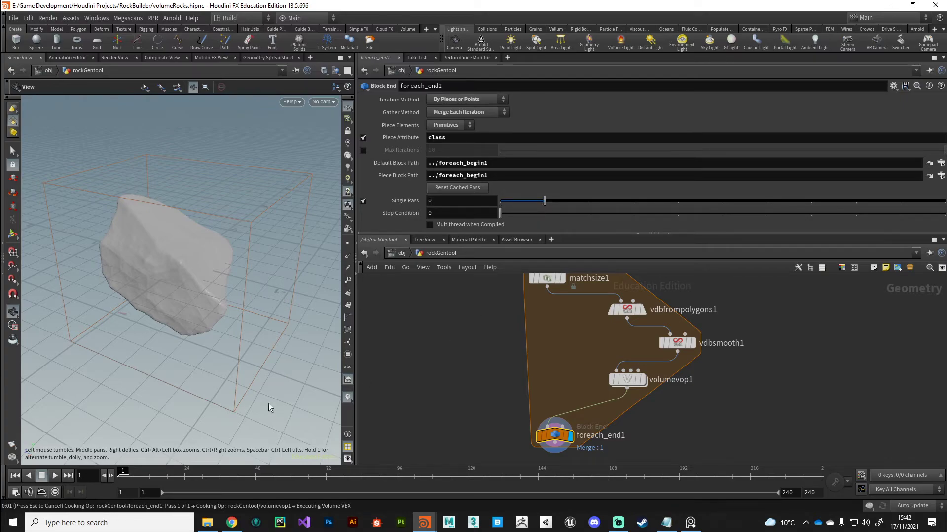
{"action": "left_click_drag", "start_coordinate": [268, 402], "coordinate": [147, 336]}
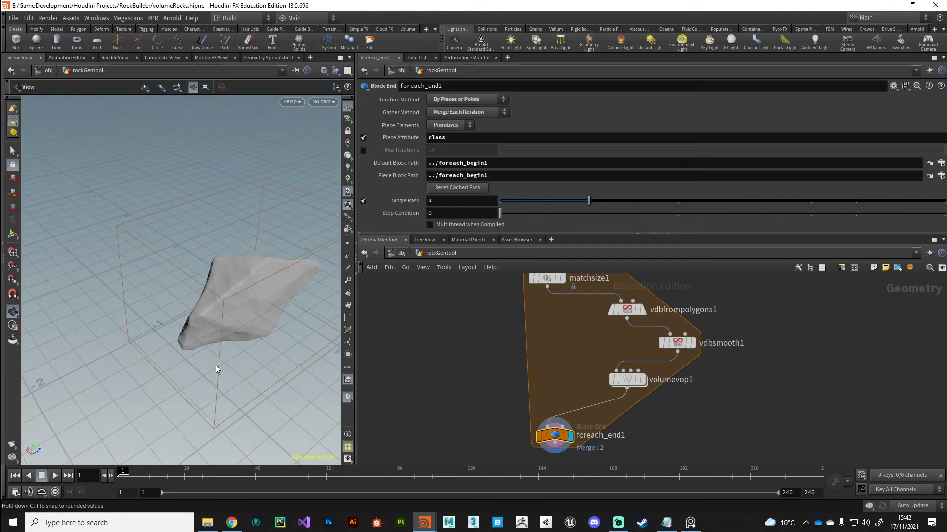
Set the Single Pass value of foreach_end1 to 2, inspect that rock piece, and change the value to 5
{"action": "left_click_drag", "start_coordinate": [167, 366], "coordinate": [212, 360]}
{"action": "left_click_drag", "start_coordinate": [589, 201], "coordinate": [630, 202]}
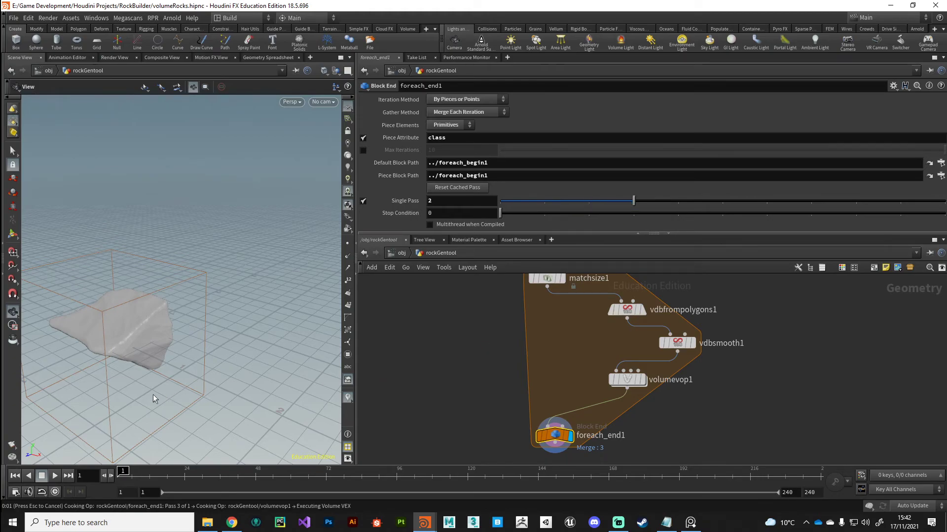
{"action": "left_click_drag", "start_coordinate": [155, 397], "coordinate": [87, 317]}
{"action": "mouse_move", "coordinate": [264, 343]}
{"action": "left_mouse_down"}
{"action": "mouse_move", "coordinate": [217, 363]}
{"action": "mouse_move", "coordinate": [168, 344]}
{"action": "mouse_move", "coordinate": [193, 365]}
{"action": "mouse_move", "coordinate": [239, 363]}
{"action": "mouse_move", "coordinate": [158, 364]}
{"action": "mouse_move", "coordinate": [135, 328]}
{"action": "mouse_move", "coordinate": [276, 355]}
{"action": "left_mouse_up"}
{"action": "left_click", "coordinate": [720, 203]}
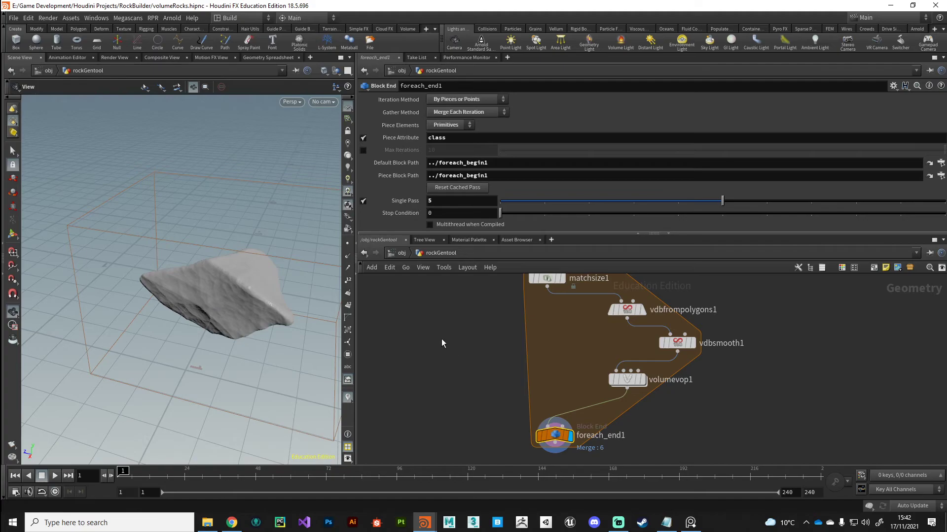
Display the explodedview1 node and examine the separated fracture pieces for comparison
{"action": "middle_click_drag", "start_coordinate": [442, 339], "coordinate": [457, 446]}
{"action": "scroll", "coordinate": [457, 446], "scroll_direction": "down", "scroll_amount": 3}
{"action": "left_click", "coordinate": [456, 354]}
{"action": "left_click", "coordinate": [450, 354]}
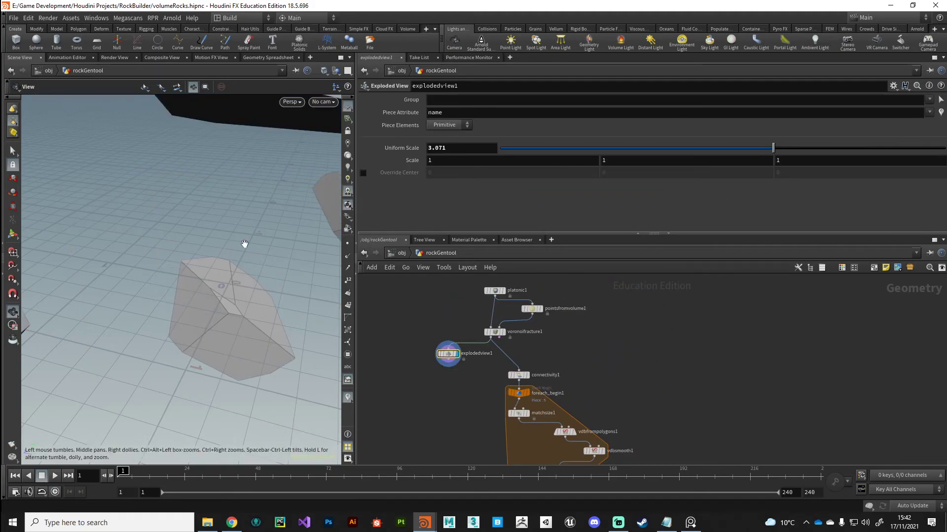
{"action": "left_click_drag", "start_coordinate": [245, 244], "coordinate": [231, 326]}
{"action": "middle_click_drag", "start_coordinate": [435, 432], "coordinate": [440, 313]}
{"action": "middle_click_drag", "start_coordinate": [307, 352], "coordinate": [223, 324]}
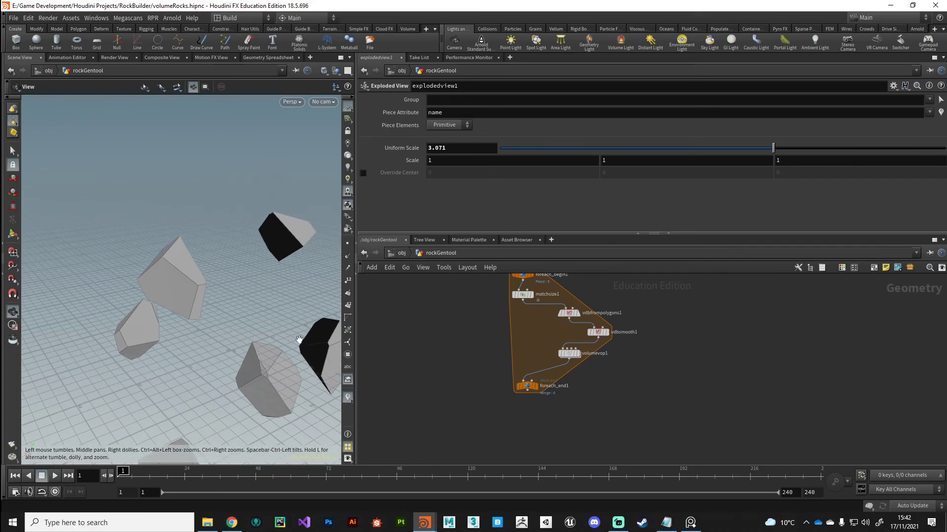
Display the foreach_end1 node again and inspect the processed rock piece up close from different angles
{"action": "scroll", "coordinate": [545, 392], "scroll_direction": "up", "scroll_amount": 3}
{"action": "left_click", "coordinate": [523, 382]}
{"action": "left_click", "coordinate": [512, 385]}
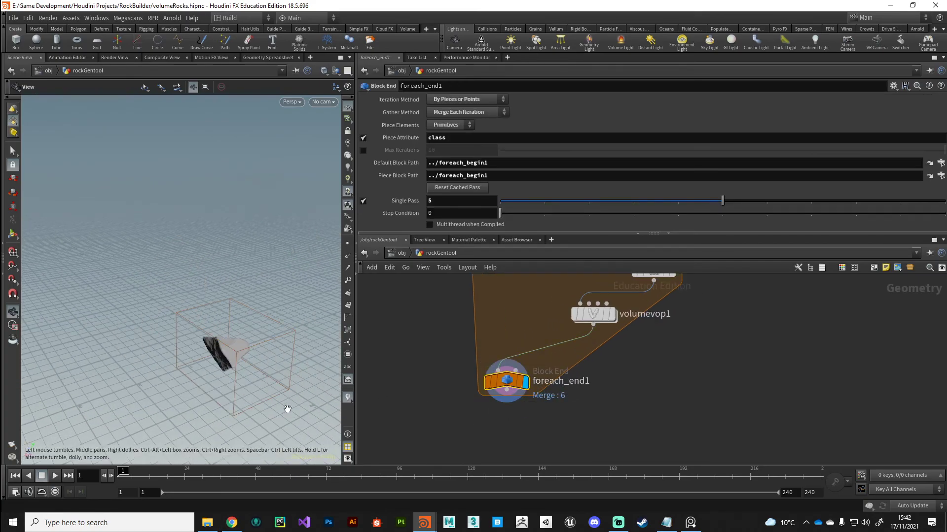
{"action": "left_click_drag", "start_coordinate": [274, 394], "coordinate": [234, 270]}
{"action": "scroll", "coordinate": [220, 326], "scroll_direction": "up", "scroll_amount": 5}
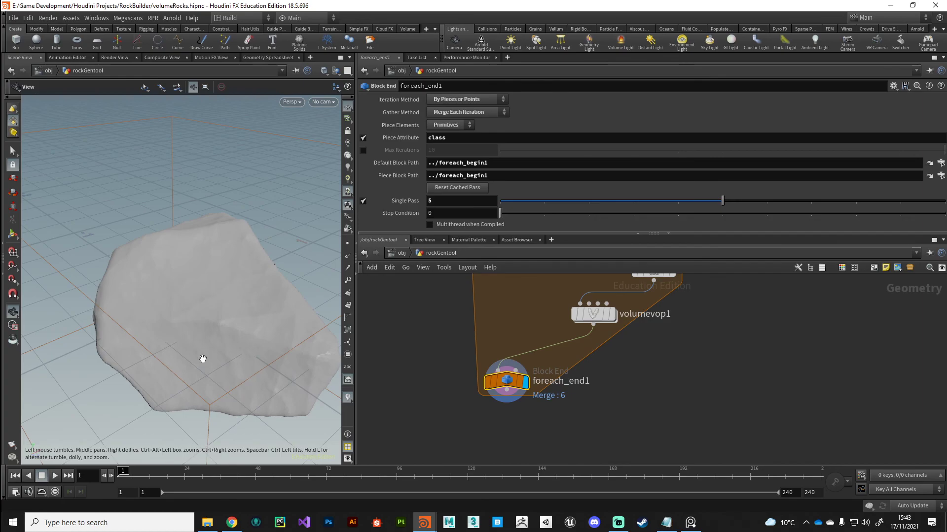
{"action": "scroll", "coordinate": [211, 385], "scroll_direction": "down", "scroll_amount": 4}
{"action": "left_click_drag", "start_coordinate": [212, 385], "coordinate": [247, 393]}
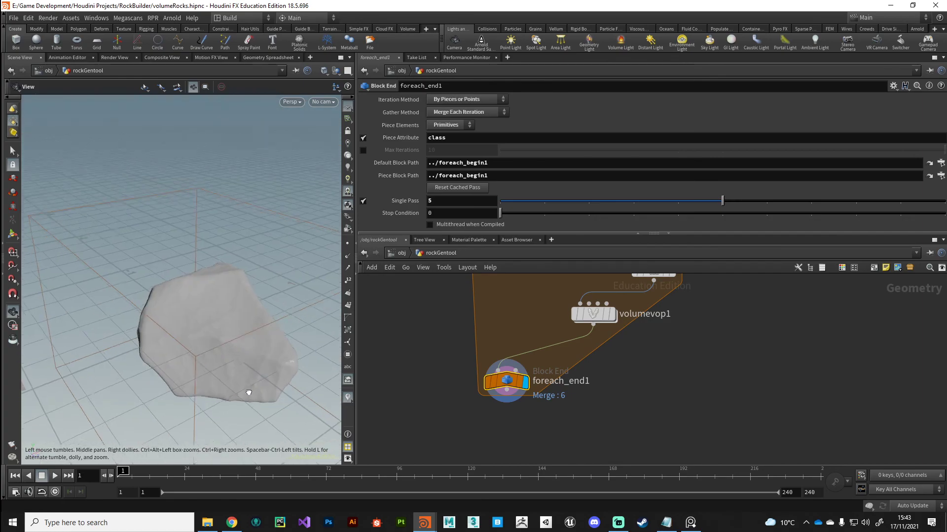